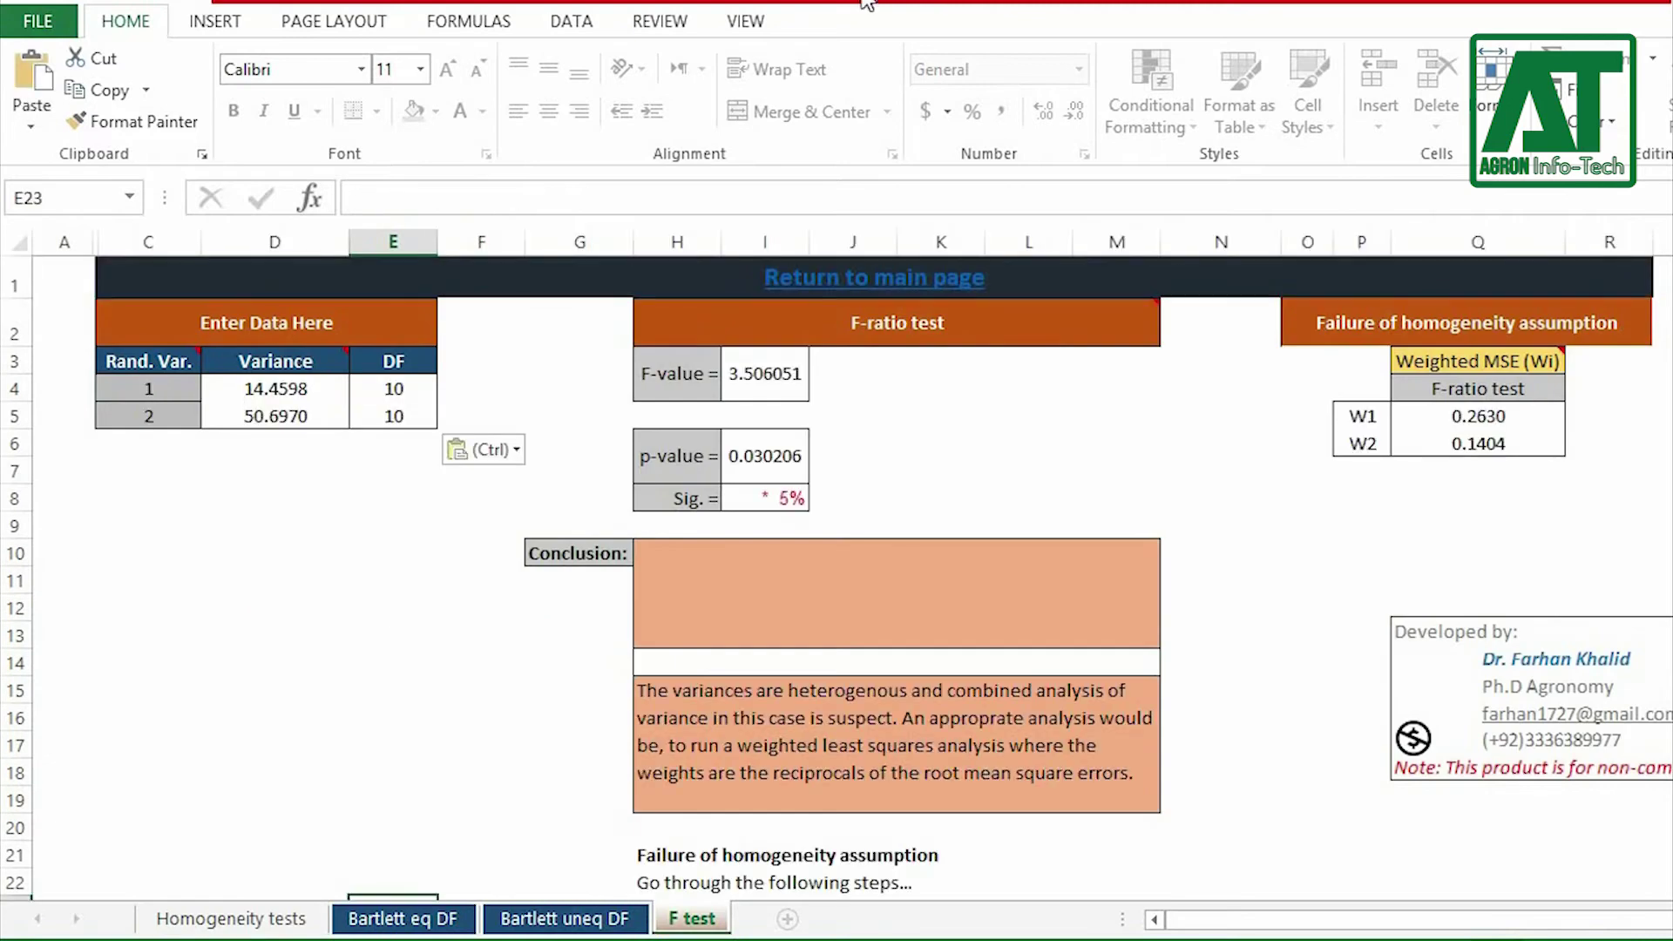
# Visit the Equal DF Bartlett sheet from the main menu, then go to the Unequal DF Bartlett sheet
pyautogui.click(856, 280)
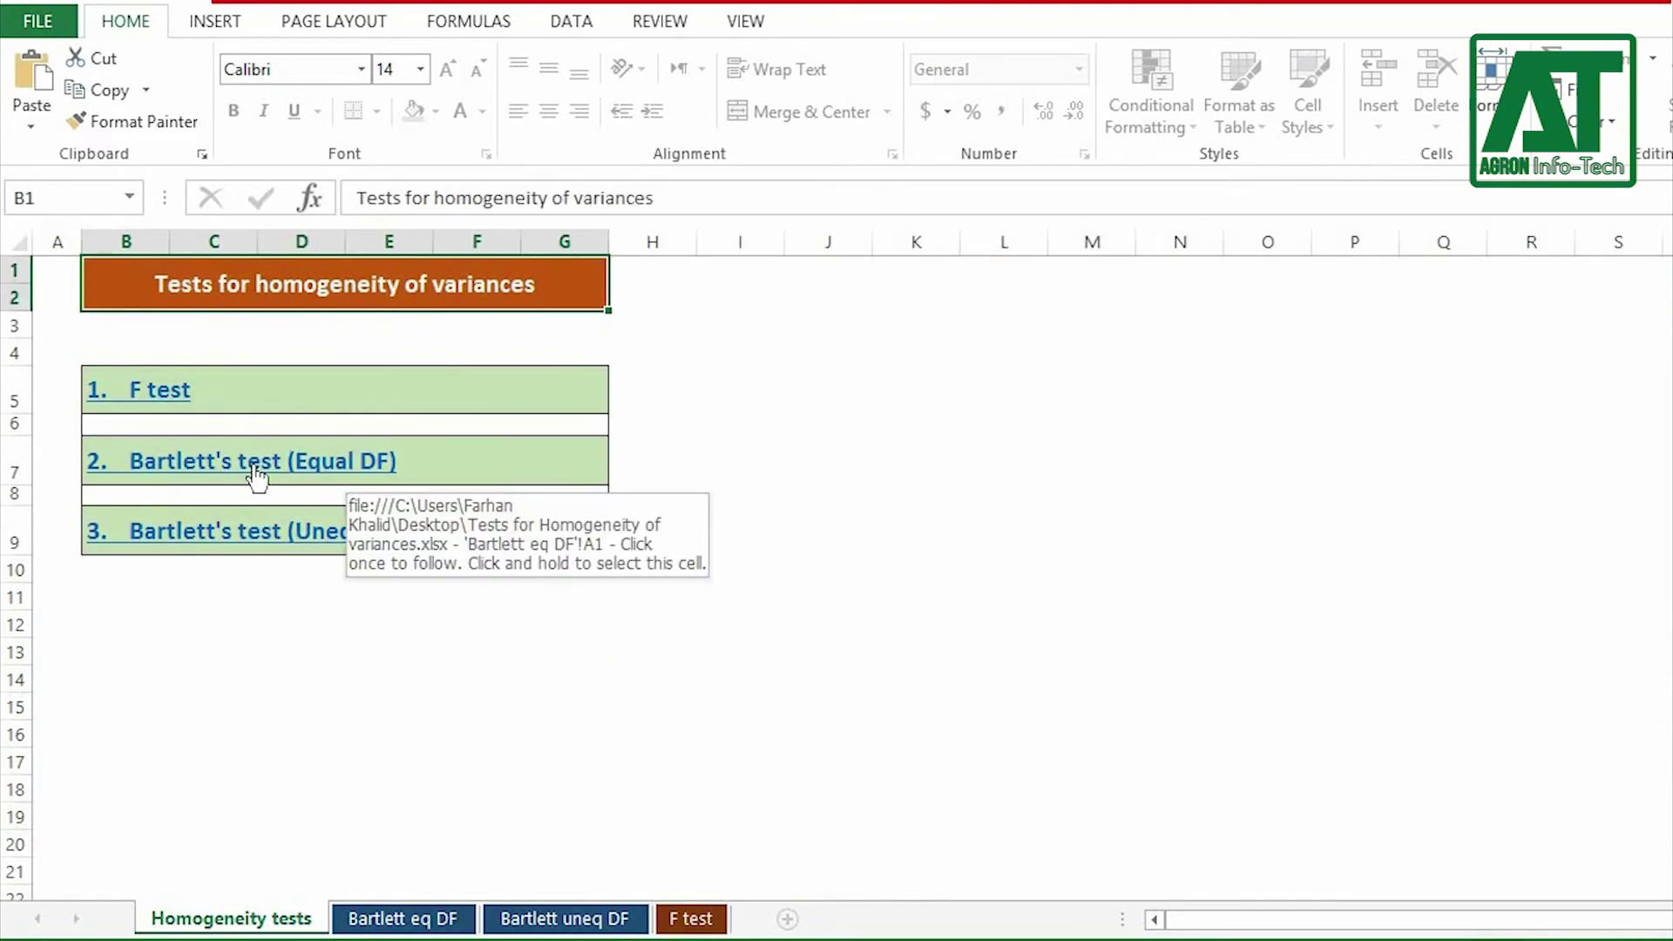
pyautogui.click(258, 475)
pyautogui.click(863, 281)
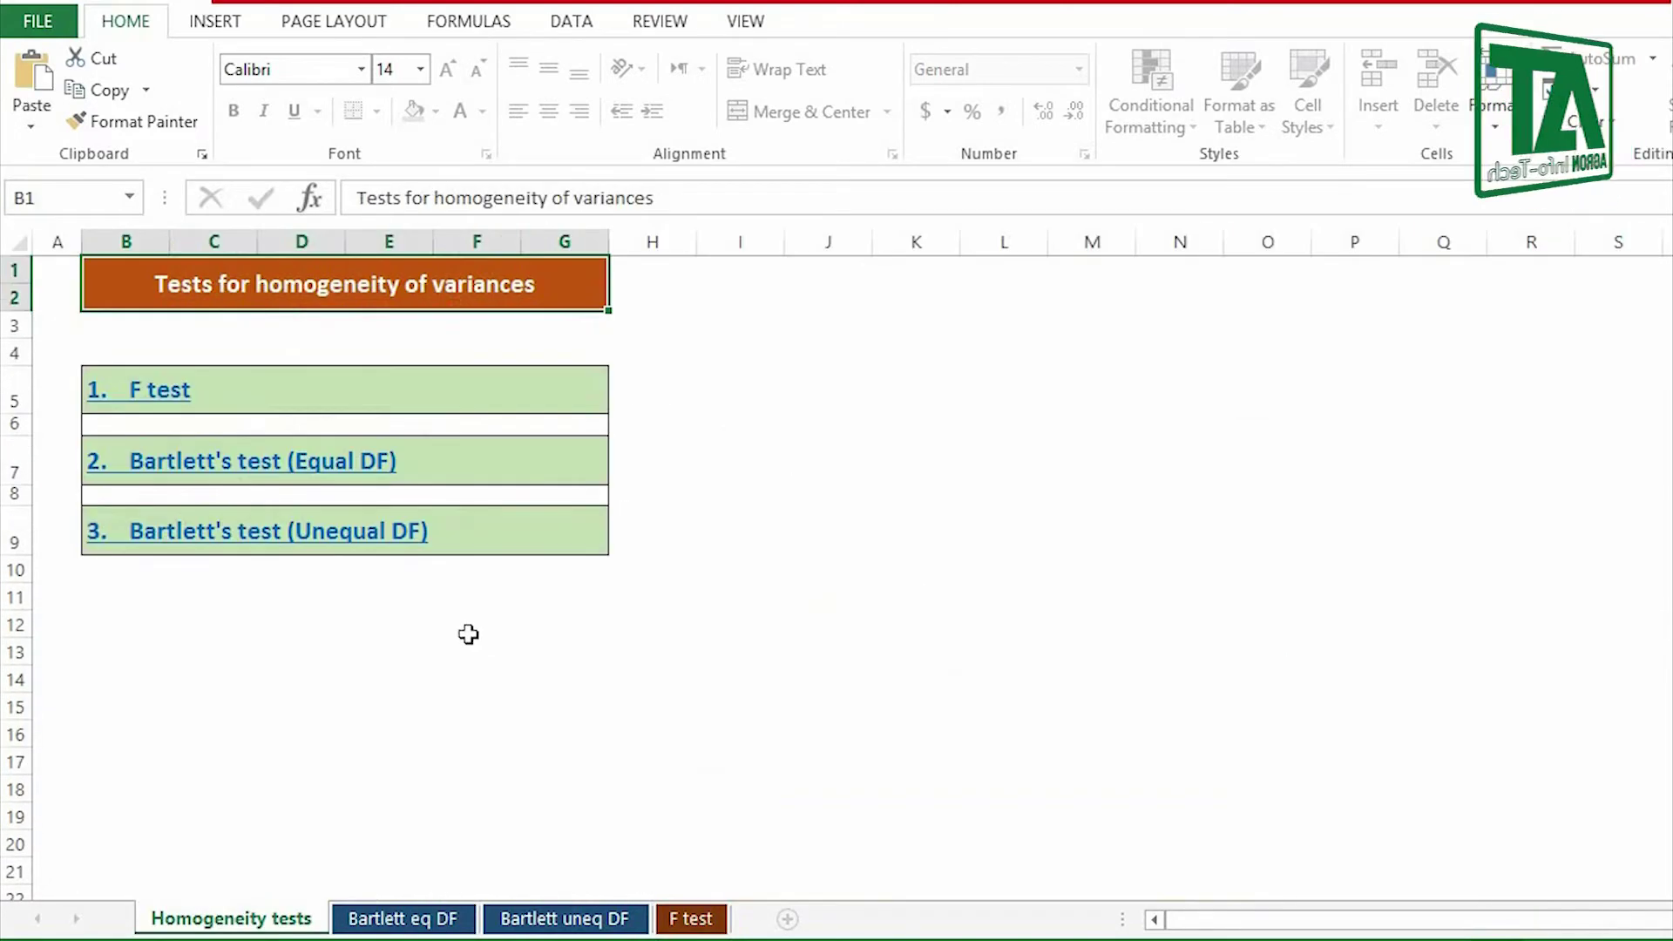
pyautogui.click(296, 531)
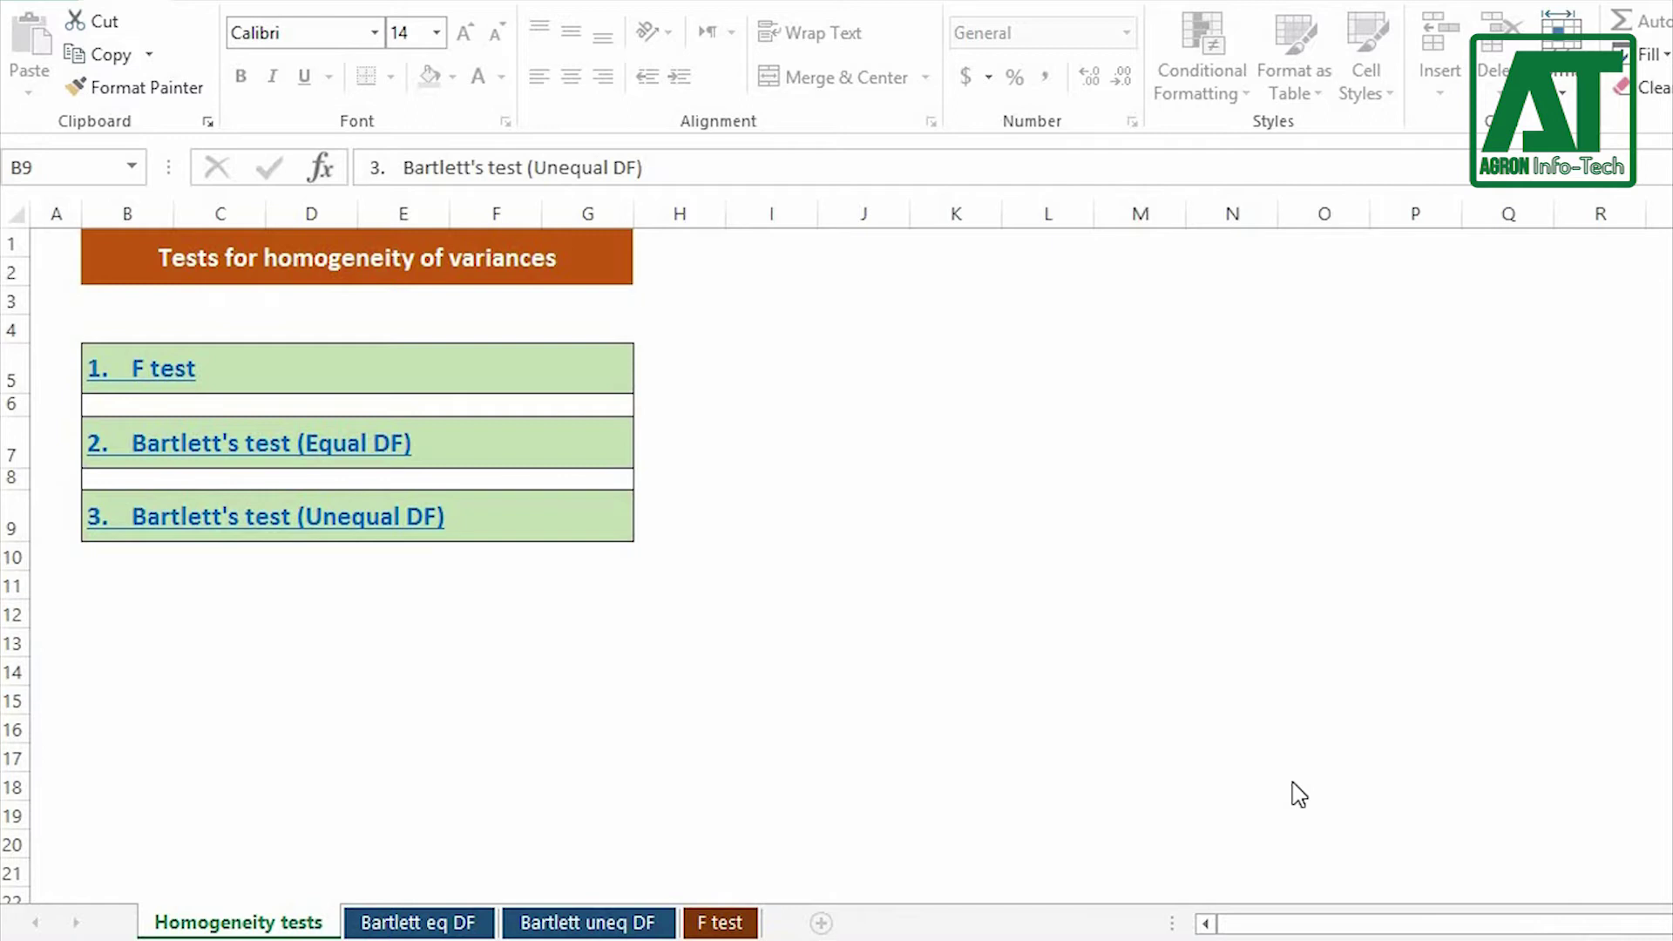
# Open the F test sheet and select the Wet season error MS 14.4598 in the 2 variance data
pyautogui.click(490, 777)
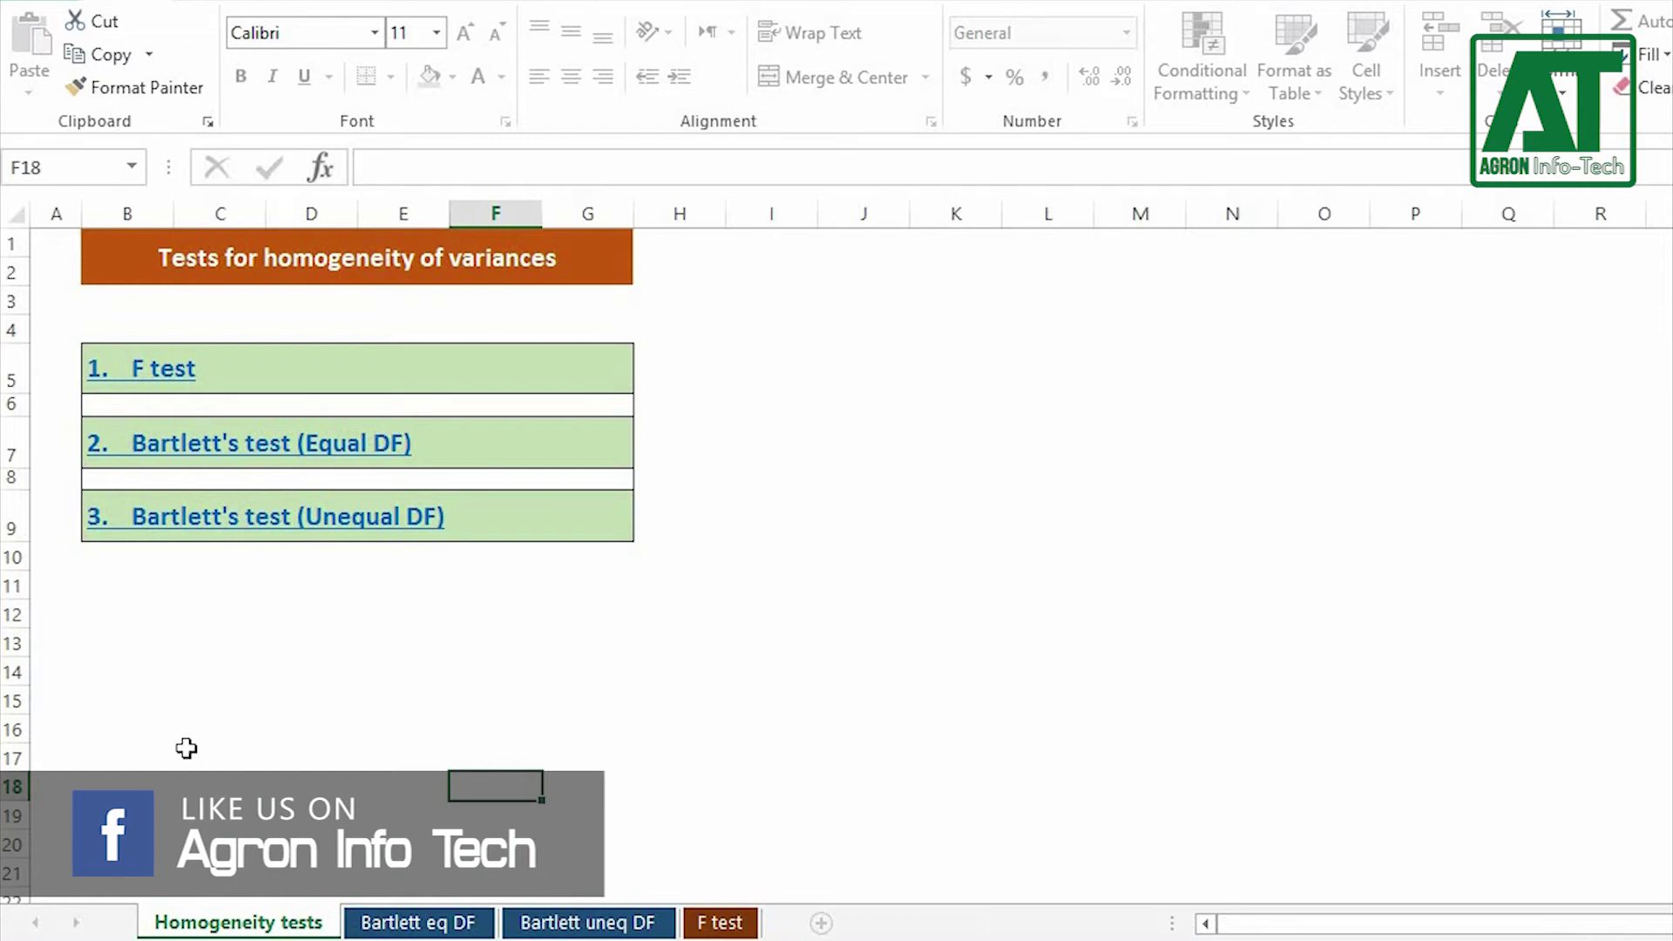
pyautogui.click(154, 367)
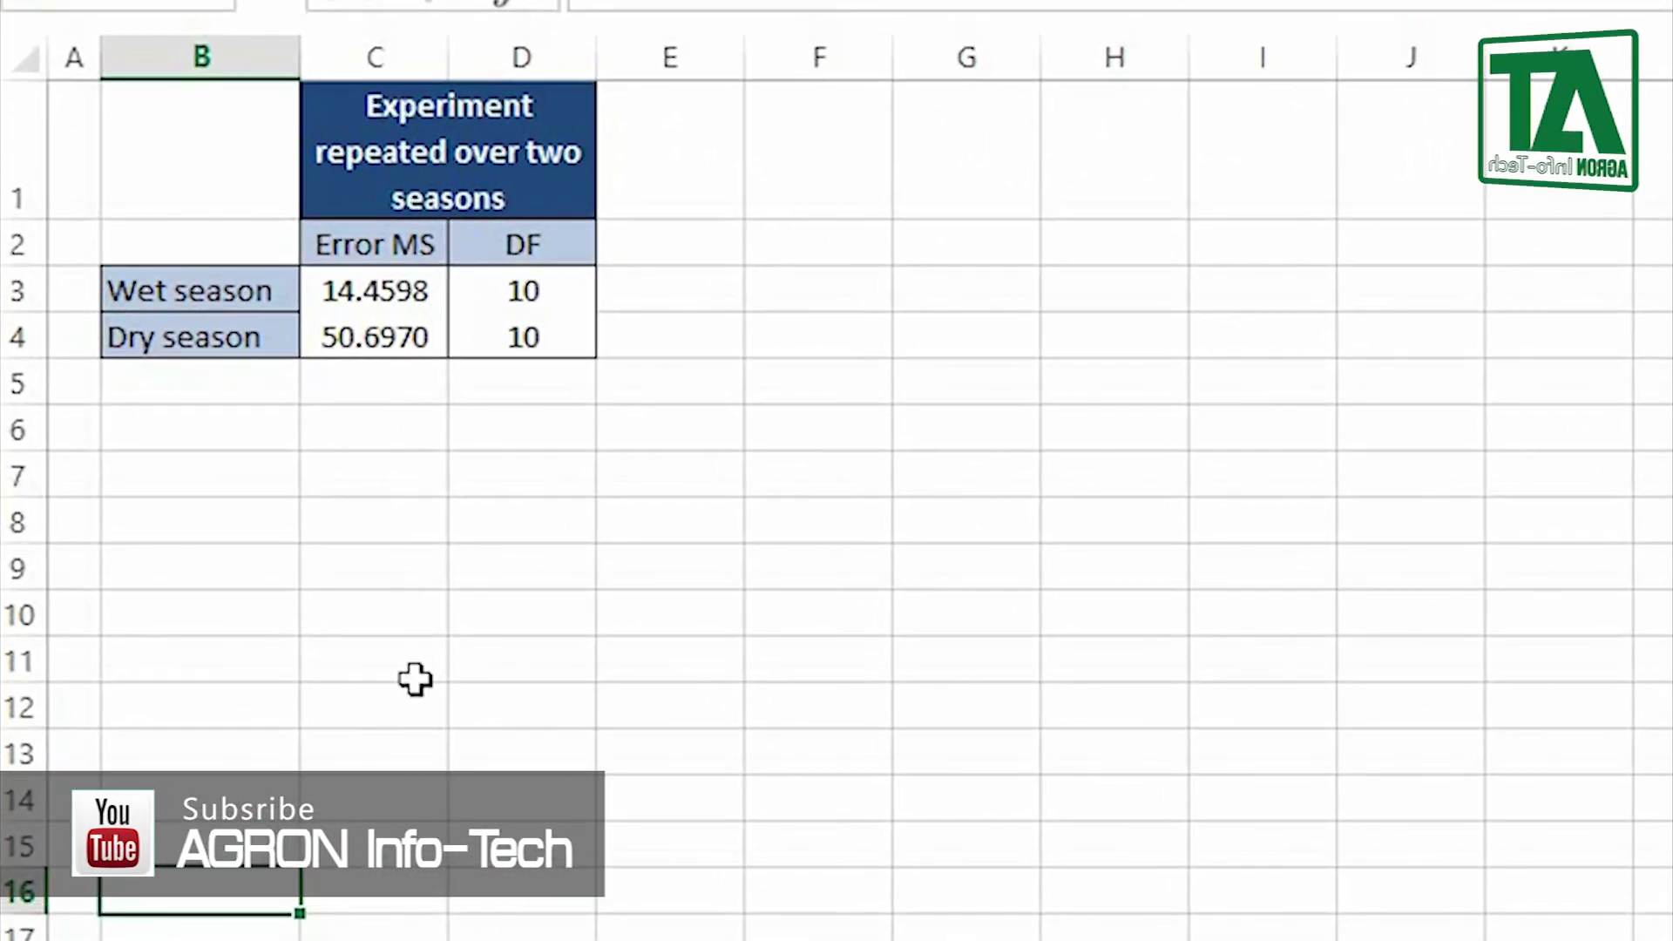
pyautogui.click(396, 291)
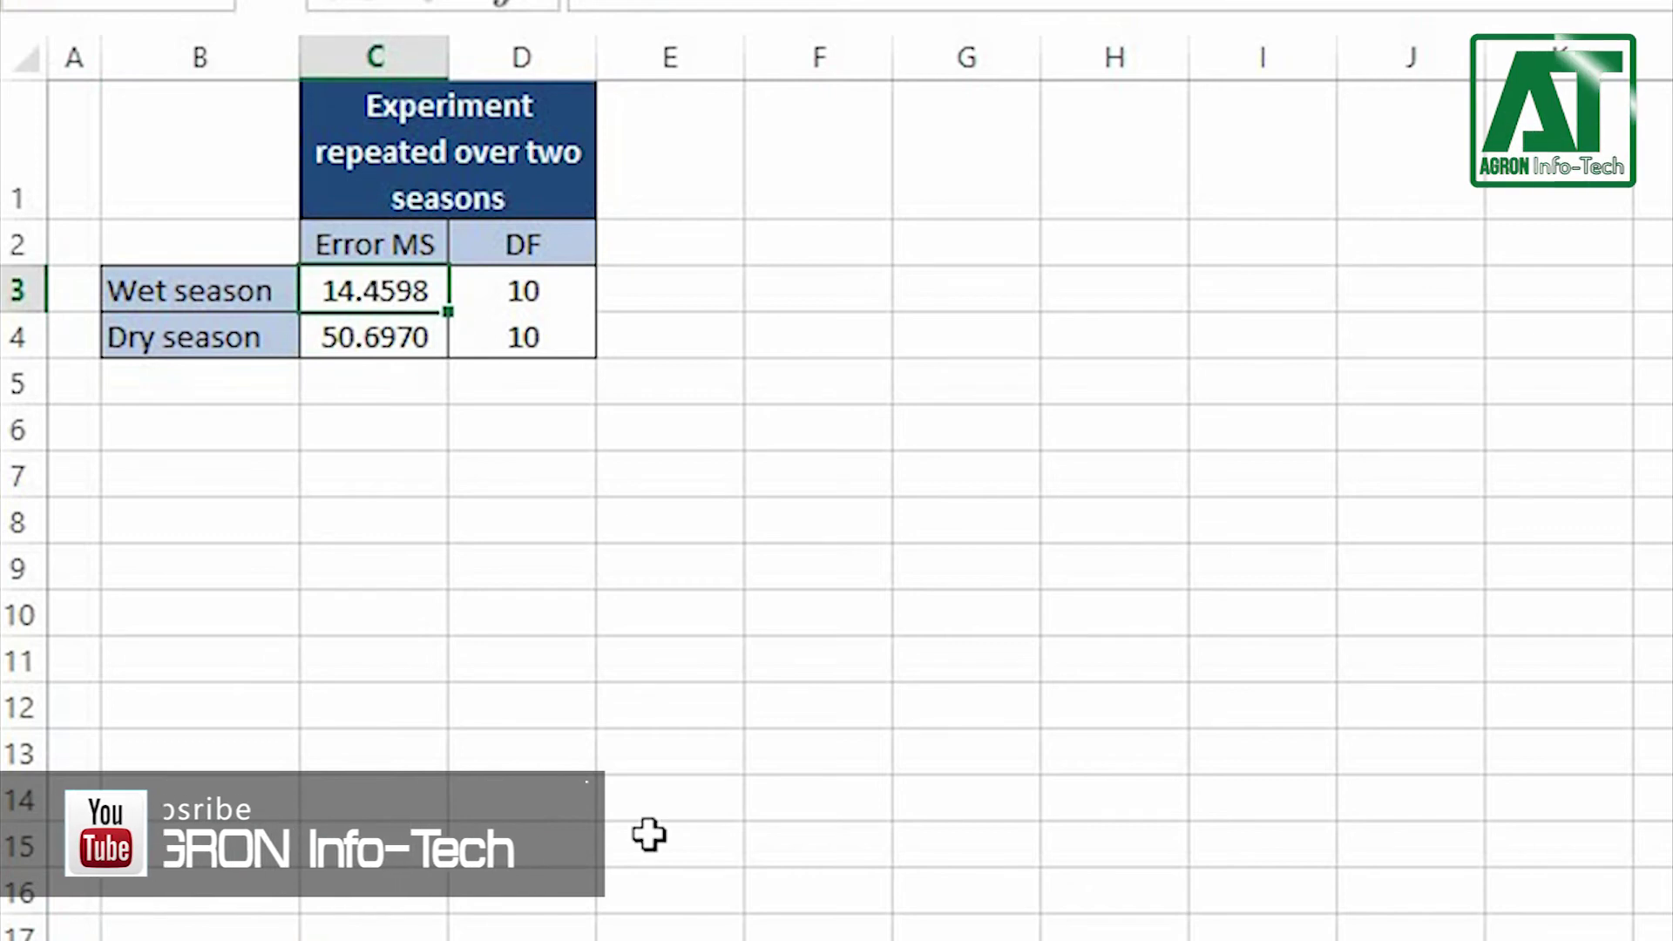
# Paste both seasons' error MS and DF into the F test, giving F 3.506051, p 0.030206
pyautogui.hotkey('shift', 'Down')
pyautogui.hotkey('ctrl', 'c')
pyautogui.hotkey('shift', 'Right')
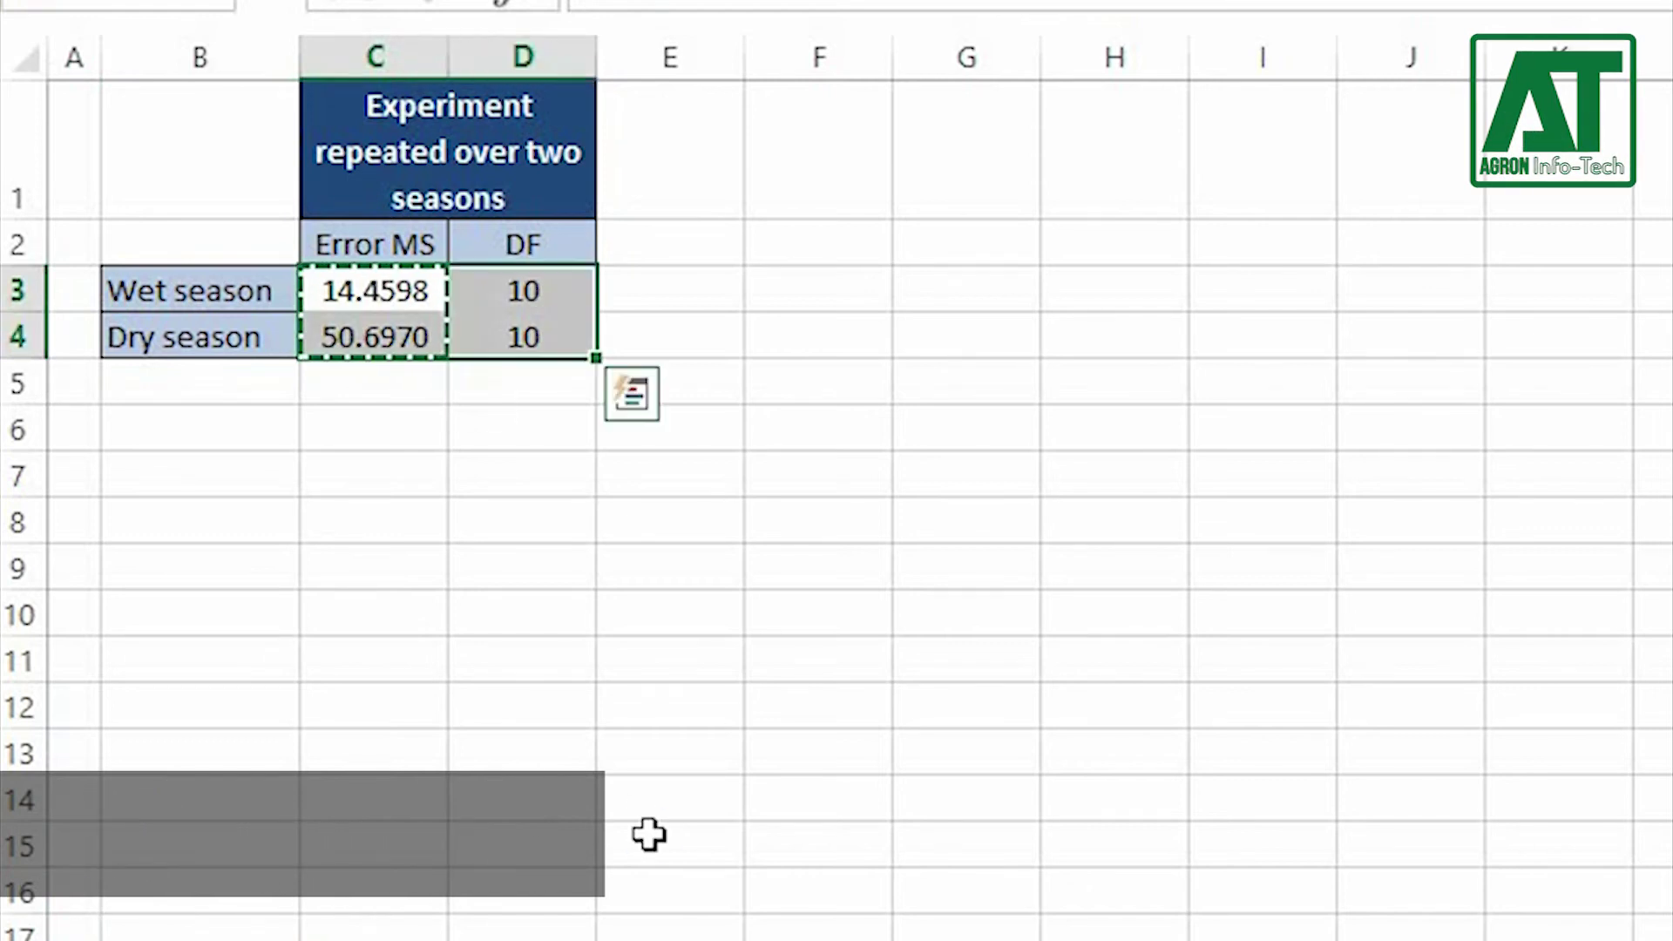
pyautogui.hotkey('ctrl', 'pagedown')
pyautogui.press('Left')
pyautogui.press('Up')
pyautogui.press('Up')
pyautogui.press('Up')
pyautogui.press('Up')
pyautogui.press('Up')
pyautogui.press('Up')
pyautogui.press('Up')
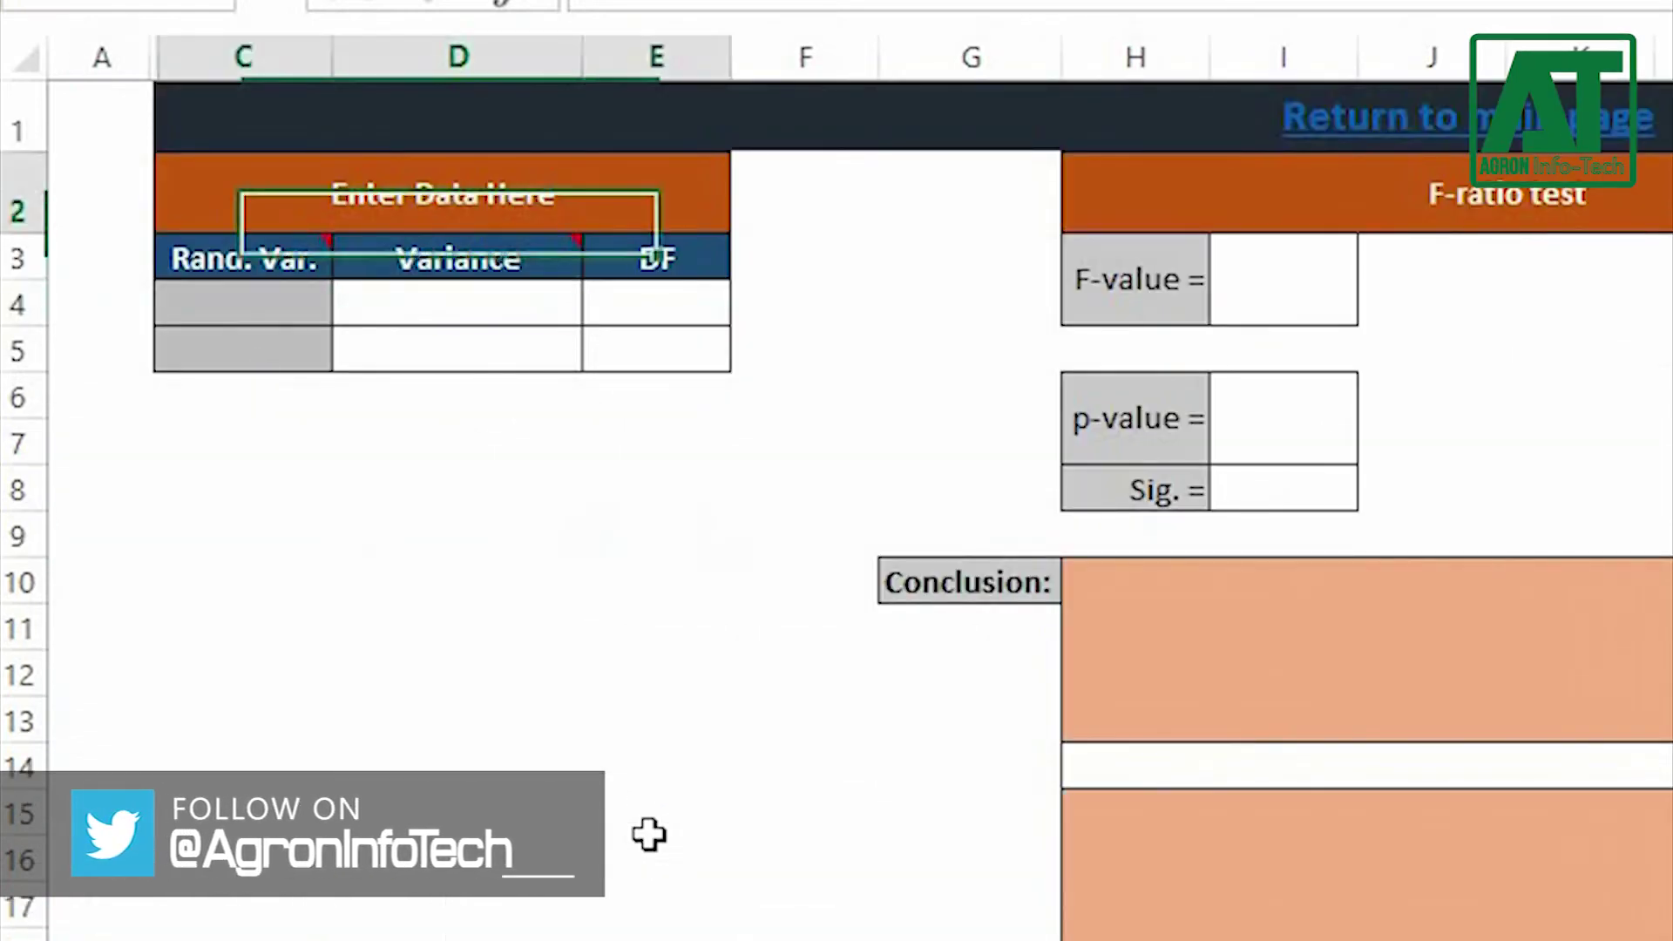
pyautogui.press('Down')
pyautogui.press('Down')
pyautogui.hotkey('ctrl', 'v')
pyautogui.press('Down')
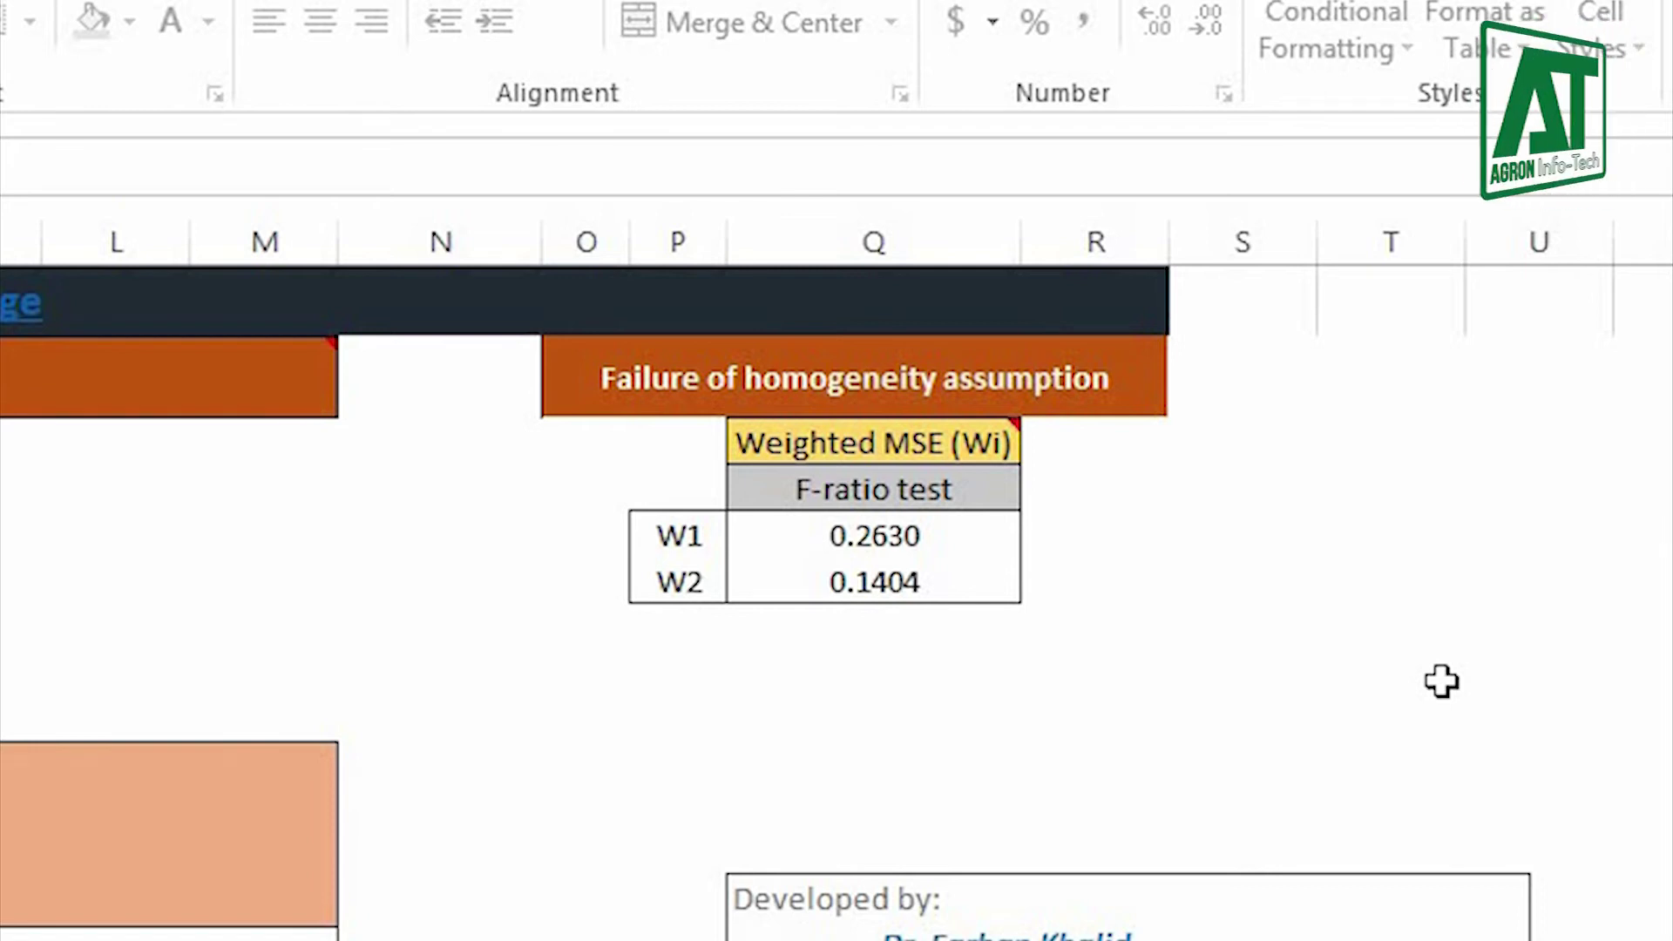
pyautogui.hotkey('ctrl', 'v')
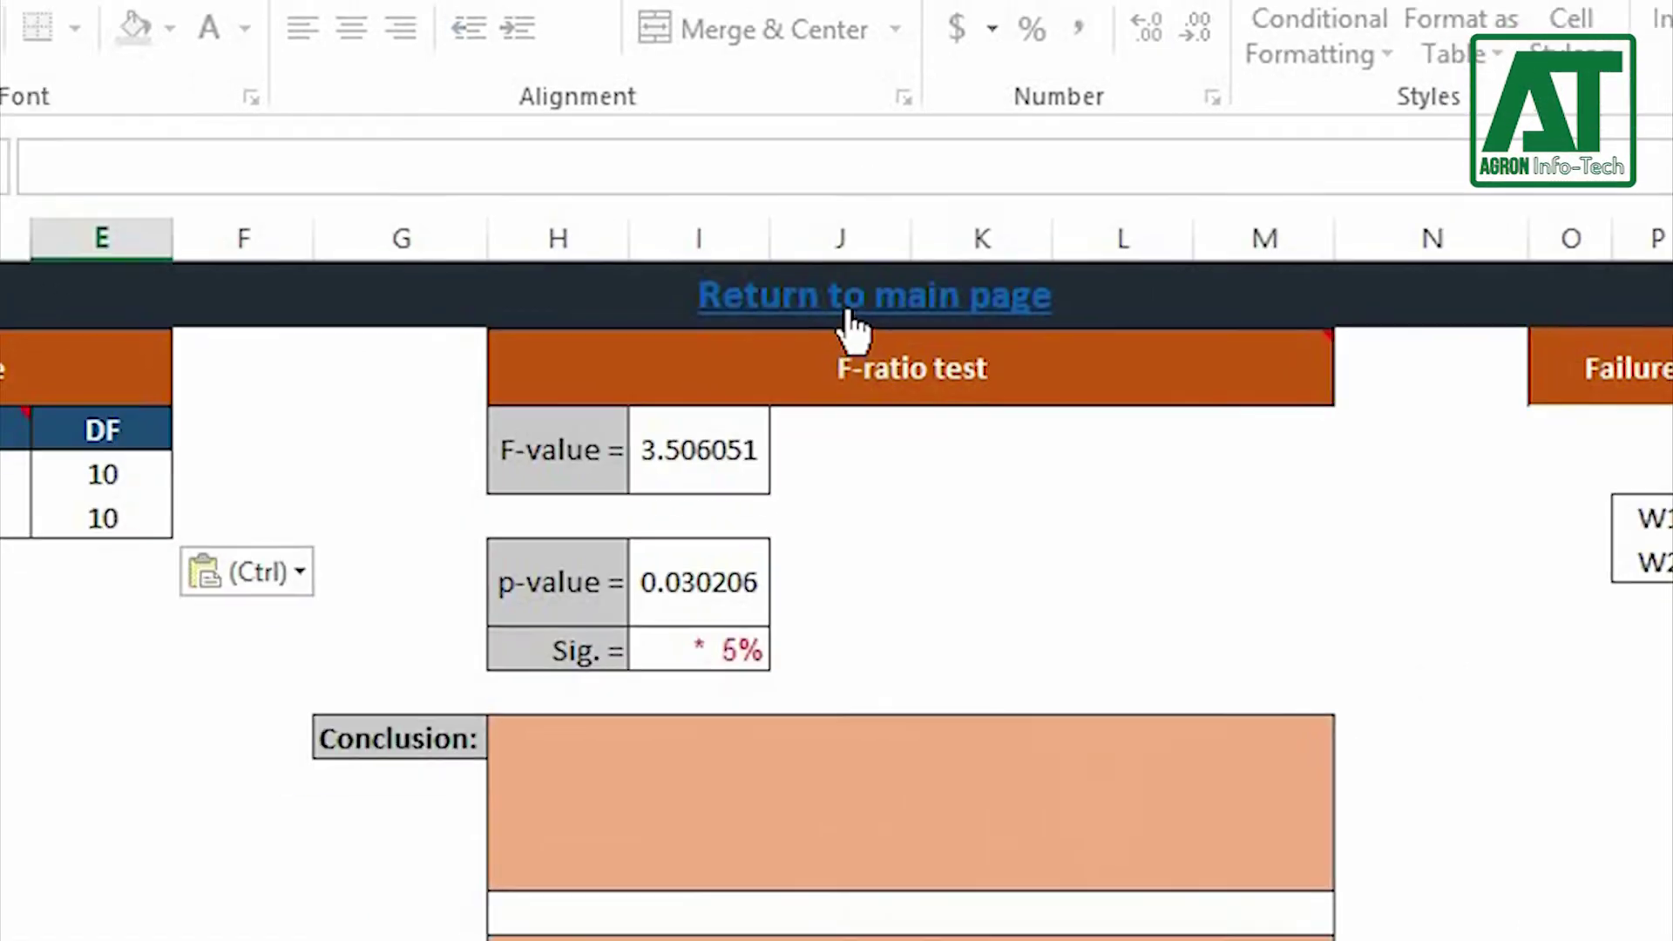
# Go back to the main menu and open the Bartlett's test (Equal DF) sheet
pyautogui.click(844, 305)
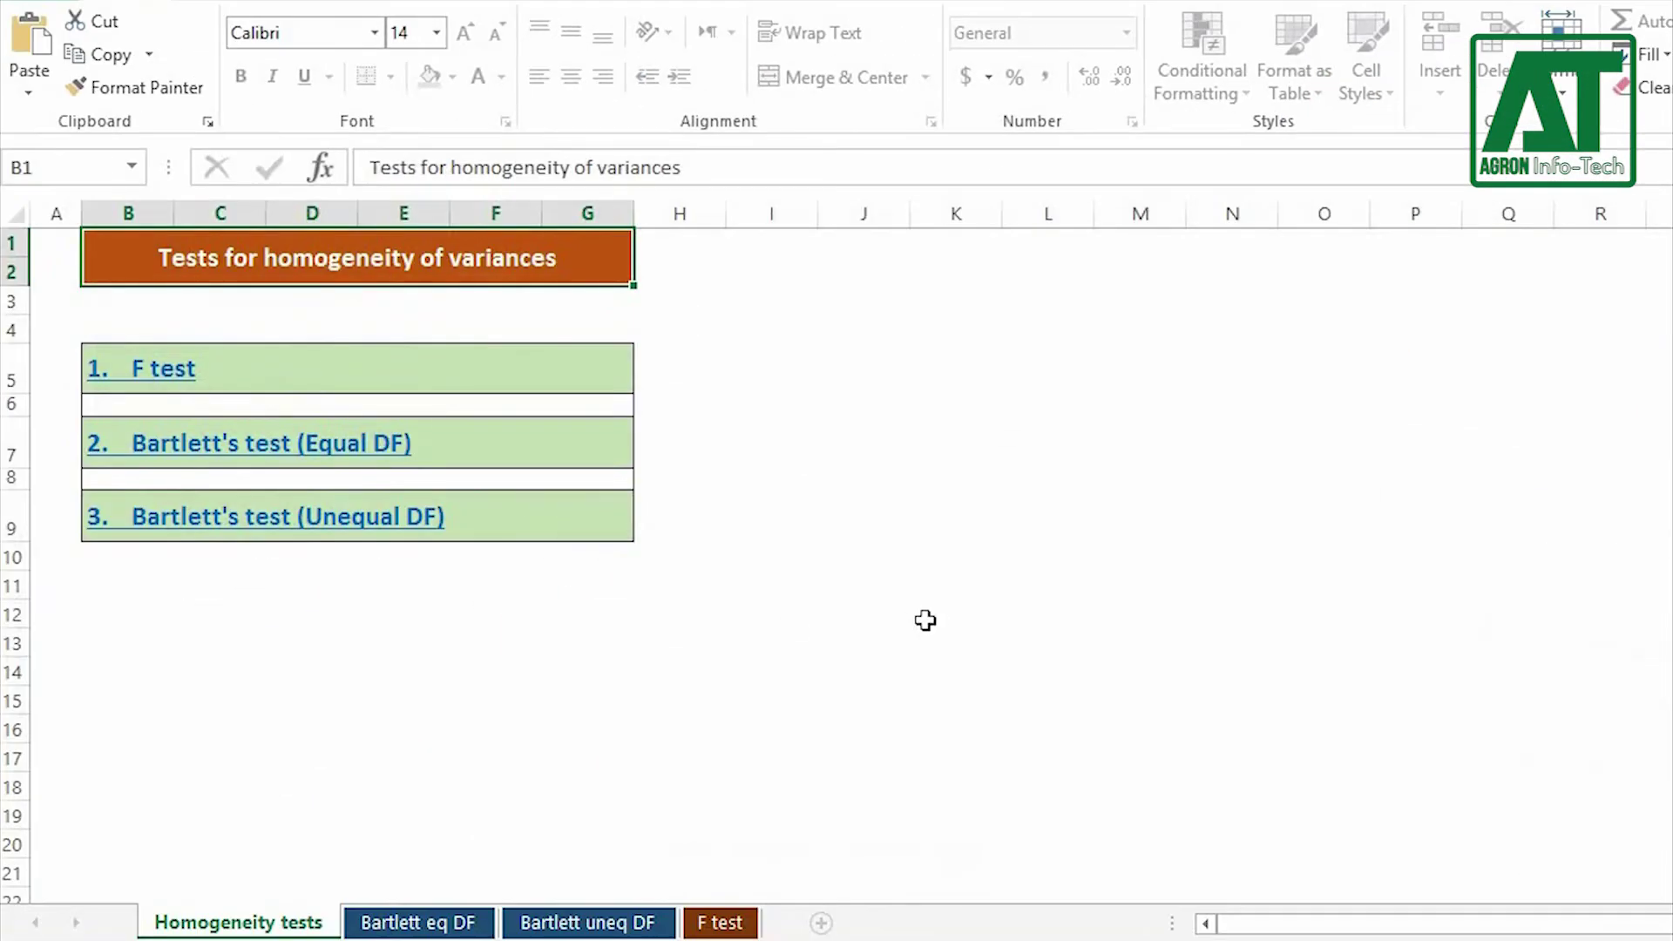
pyautogui.click(261, 446)
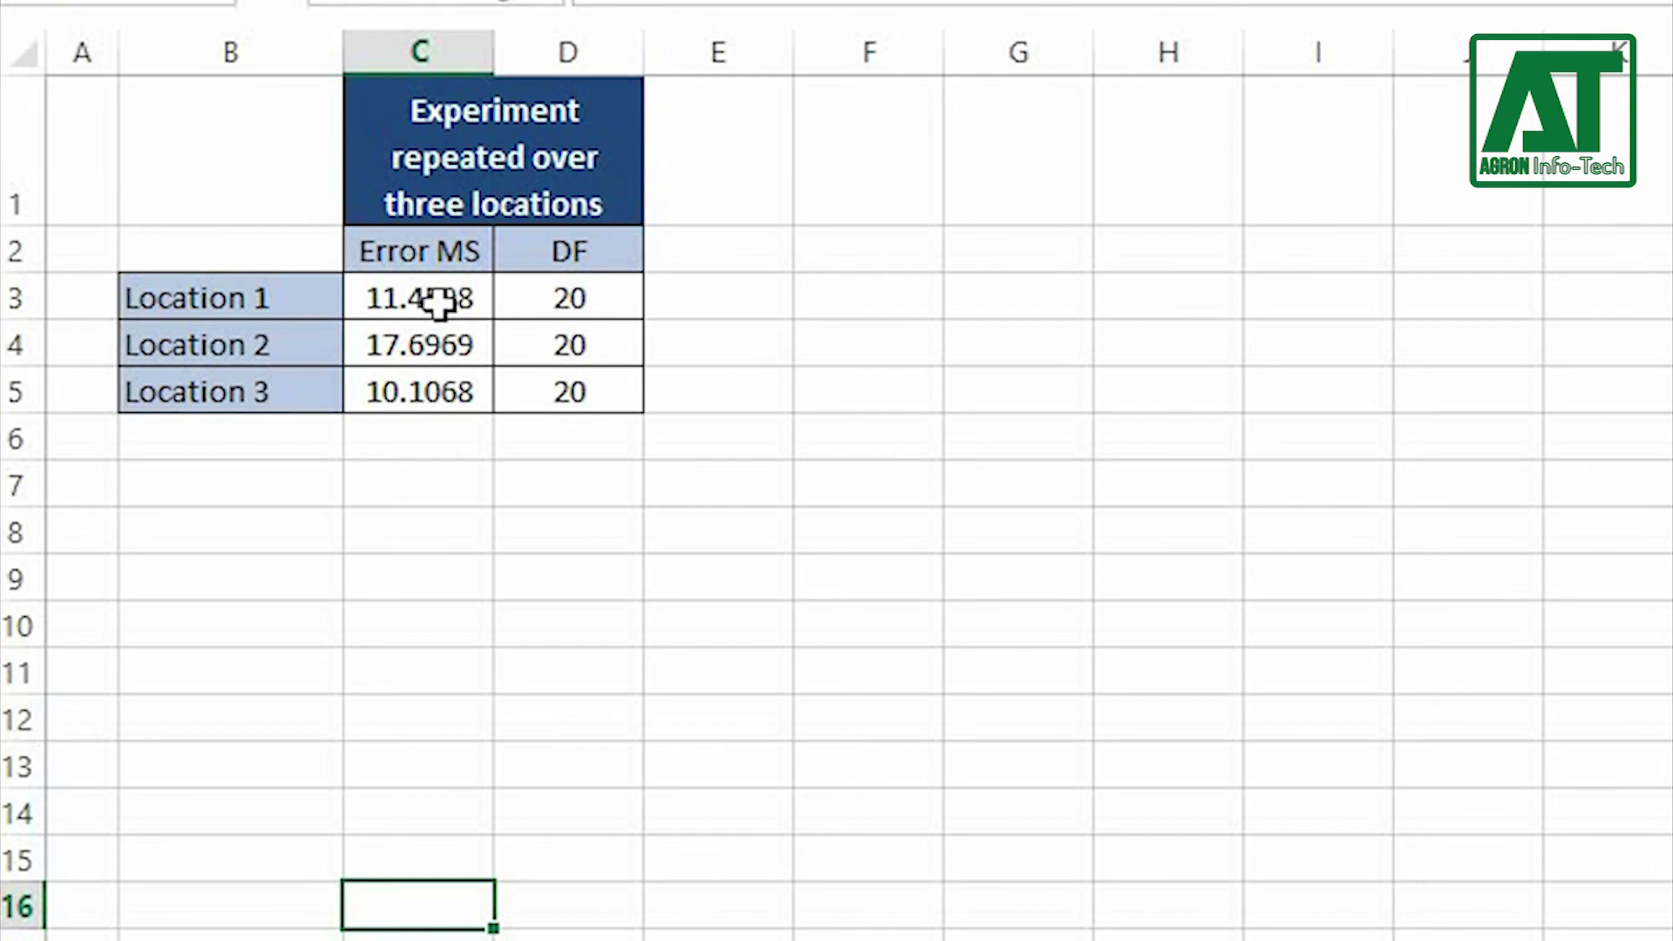
# Paste the three locations' error MS and 20 DF into Bartlett eq DF, giving 1.7531595 (p 0.416204, NS)
pyautogui.click(438, 302)
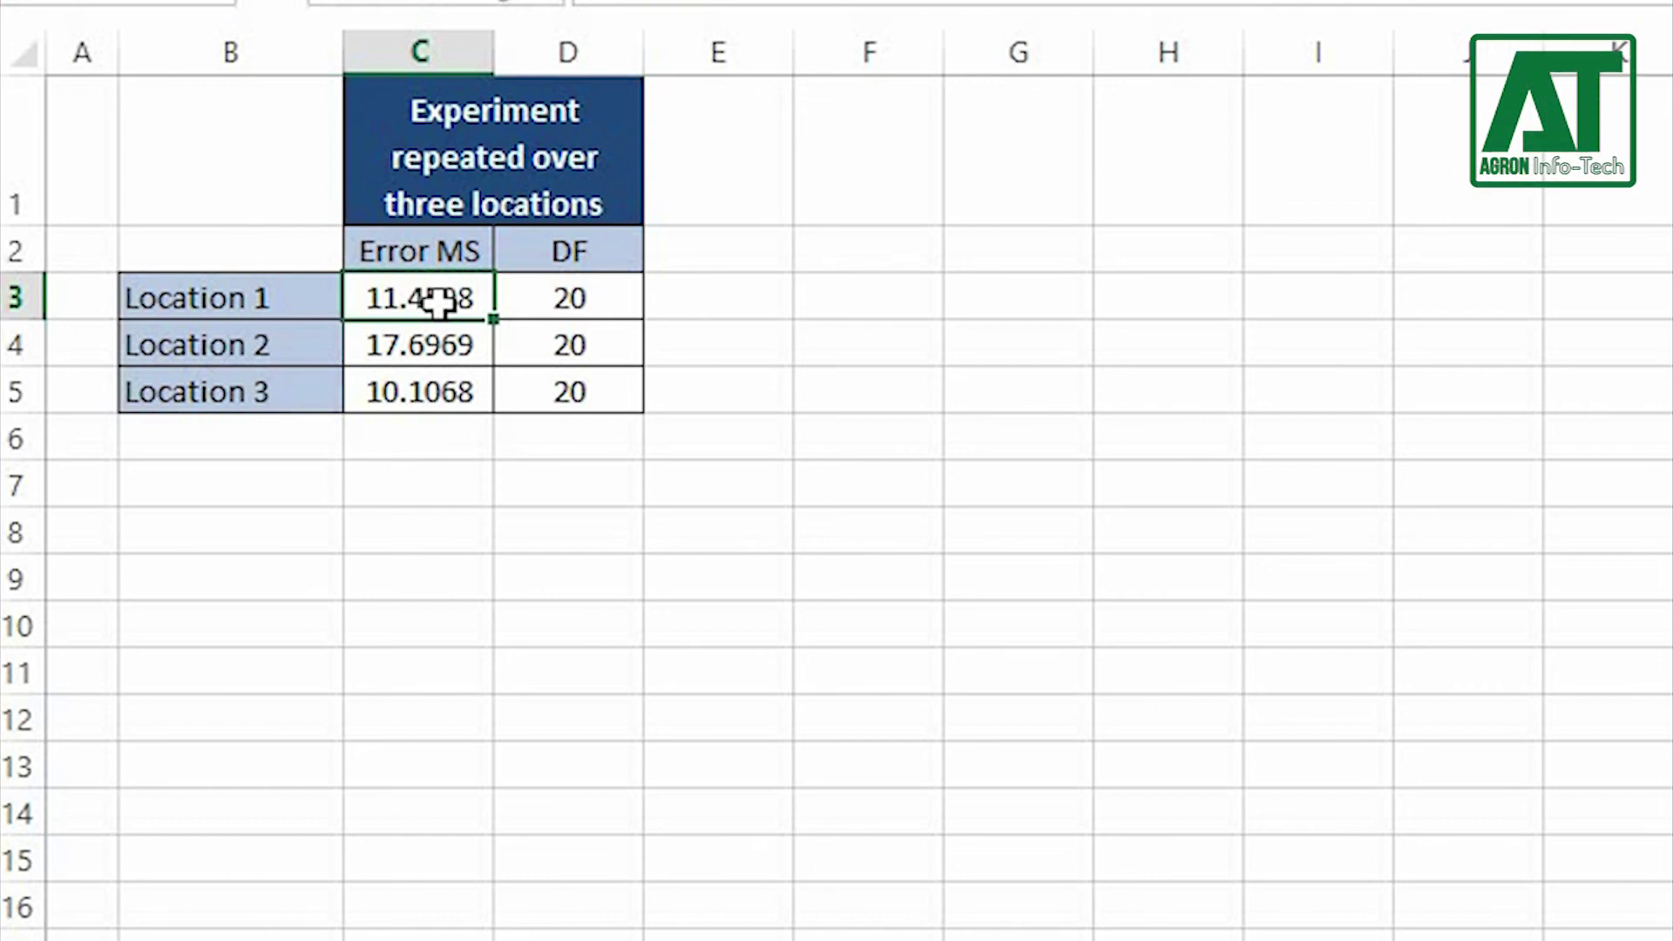
pyautogui.hotkey('shift', 'Down')
pyautogui.hotkey('shift', 'Down')
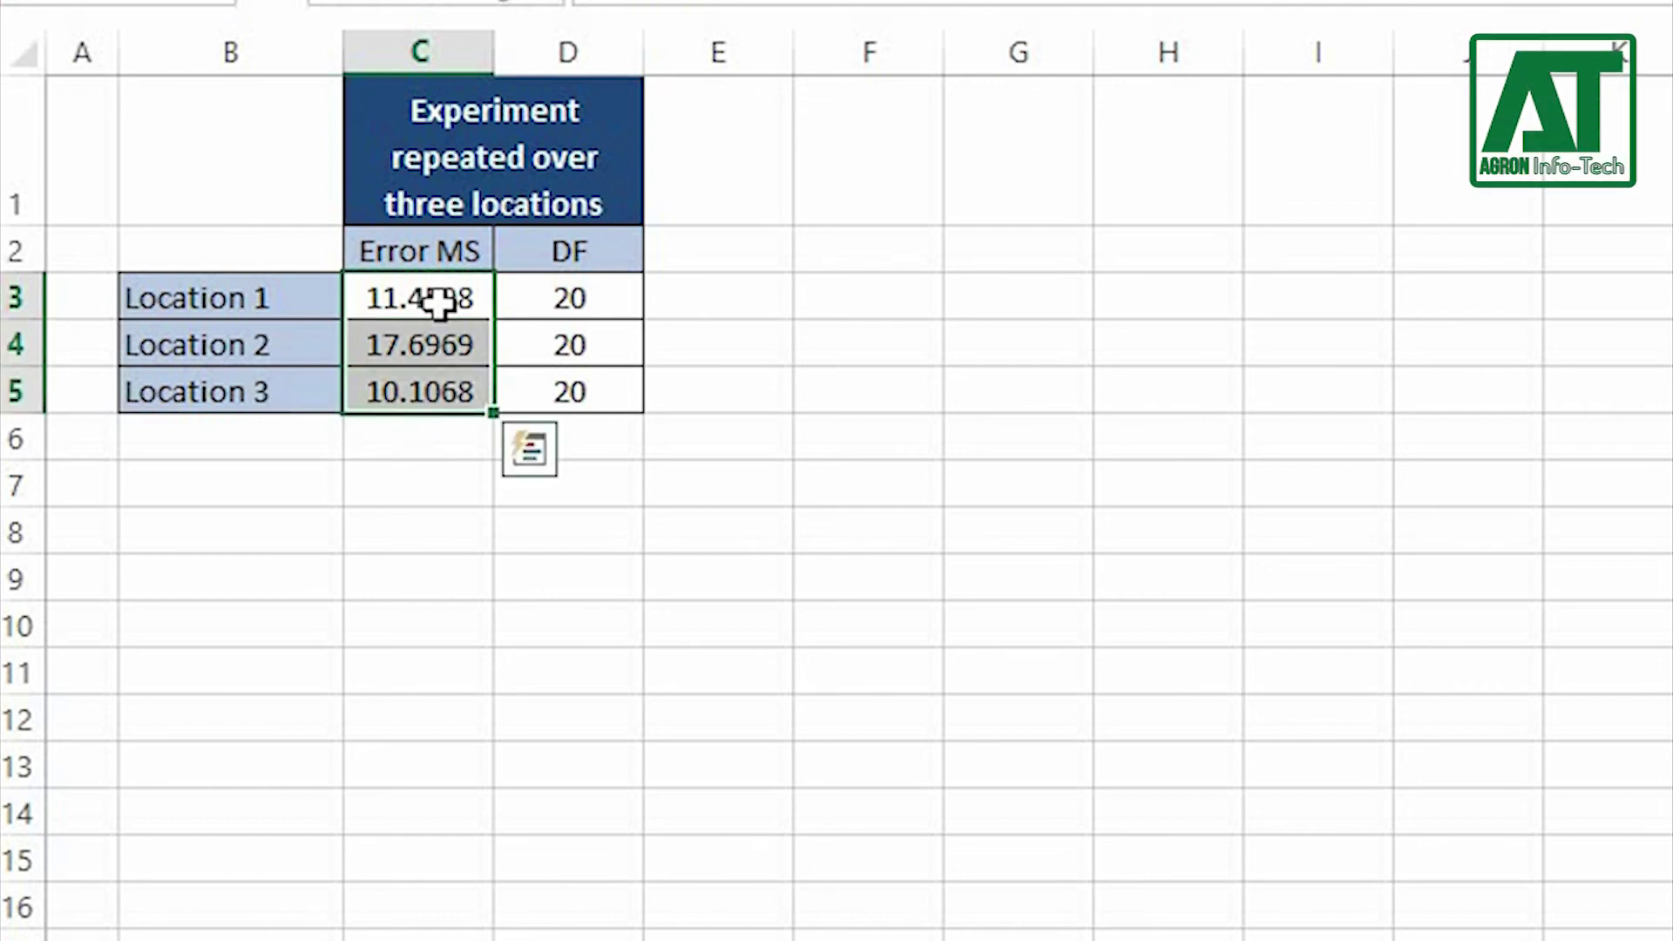
pyautogui.hotkey('shift', 'Right')
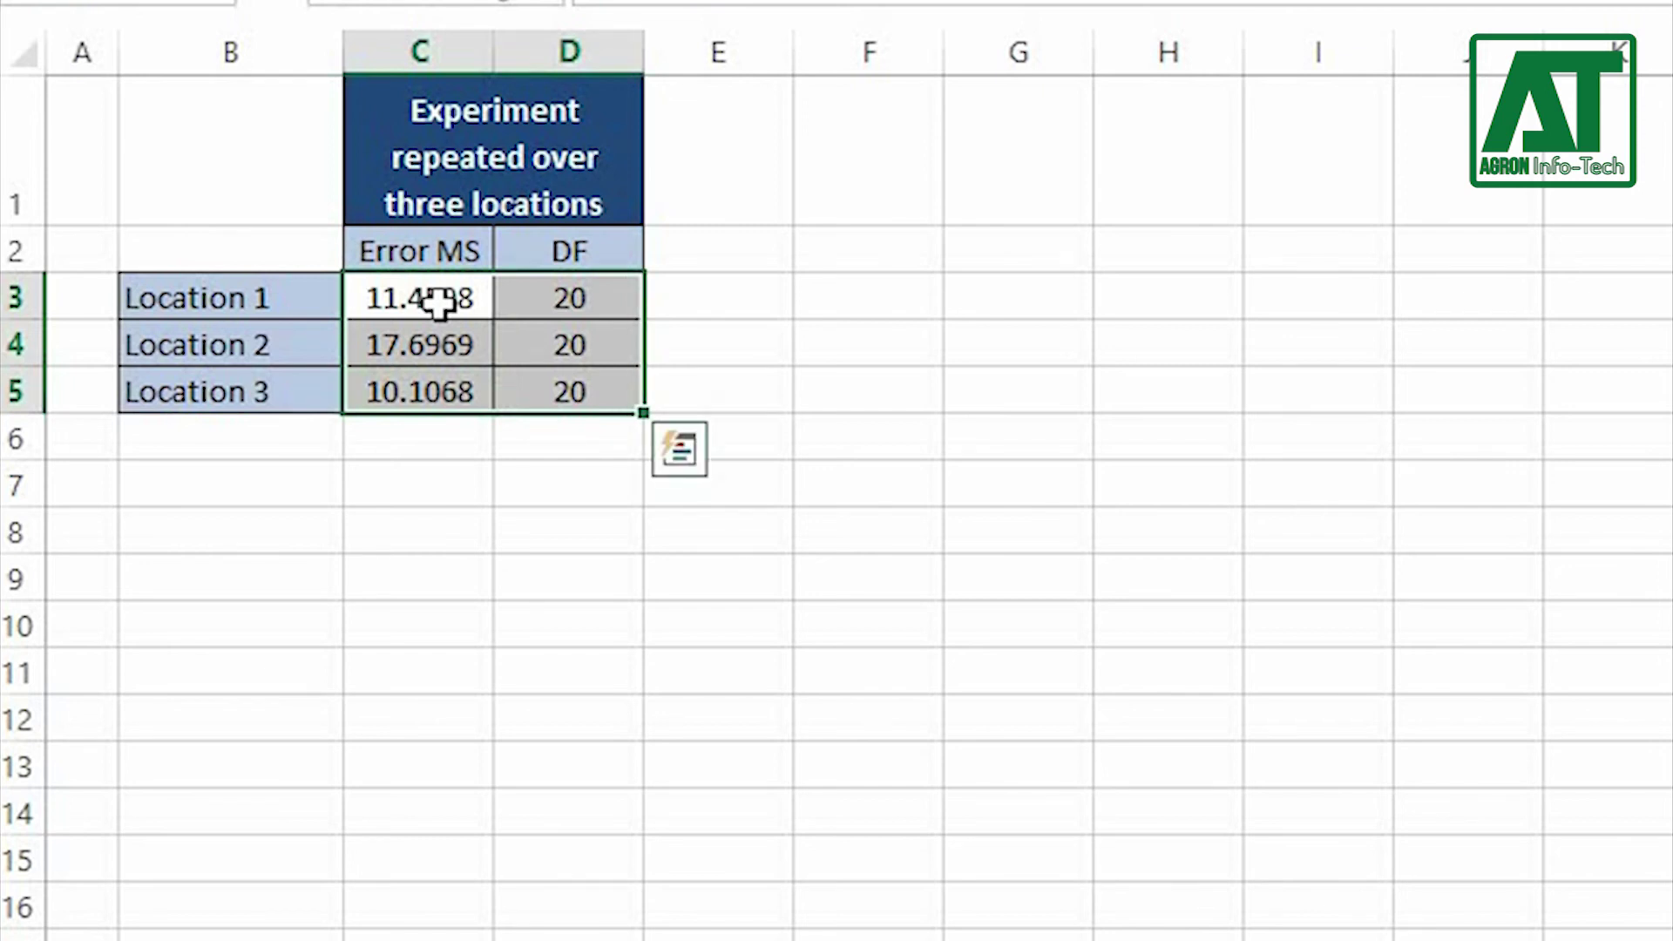
pyautogui.hotkey('ctrl', 'c')
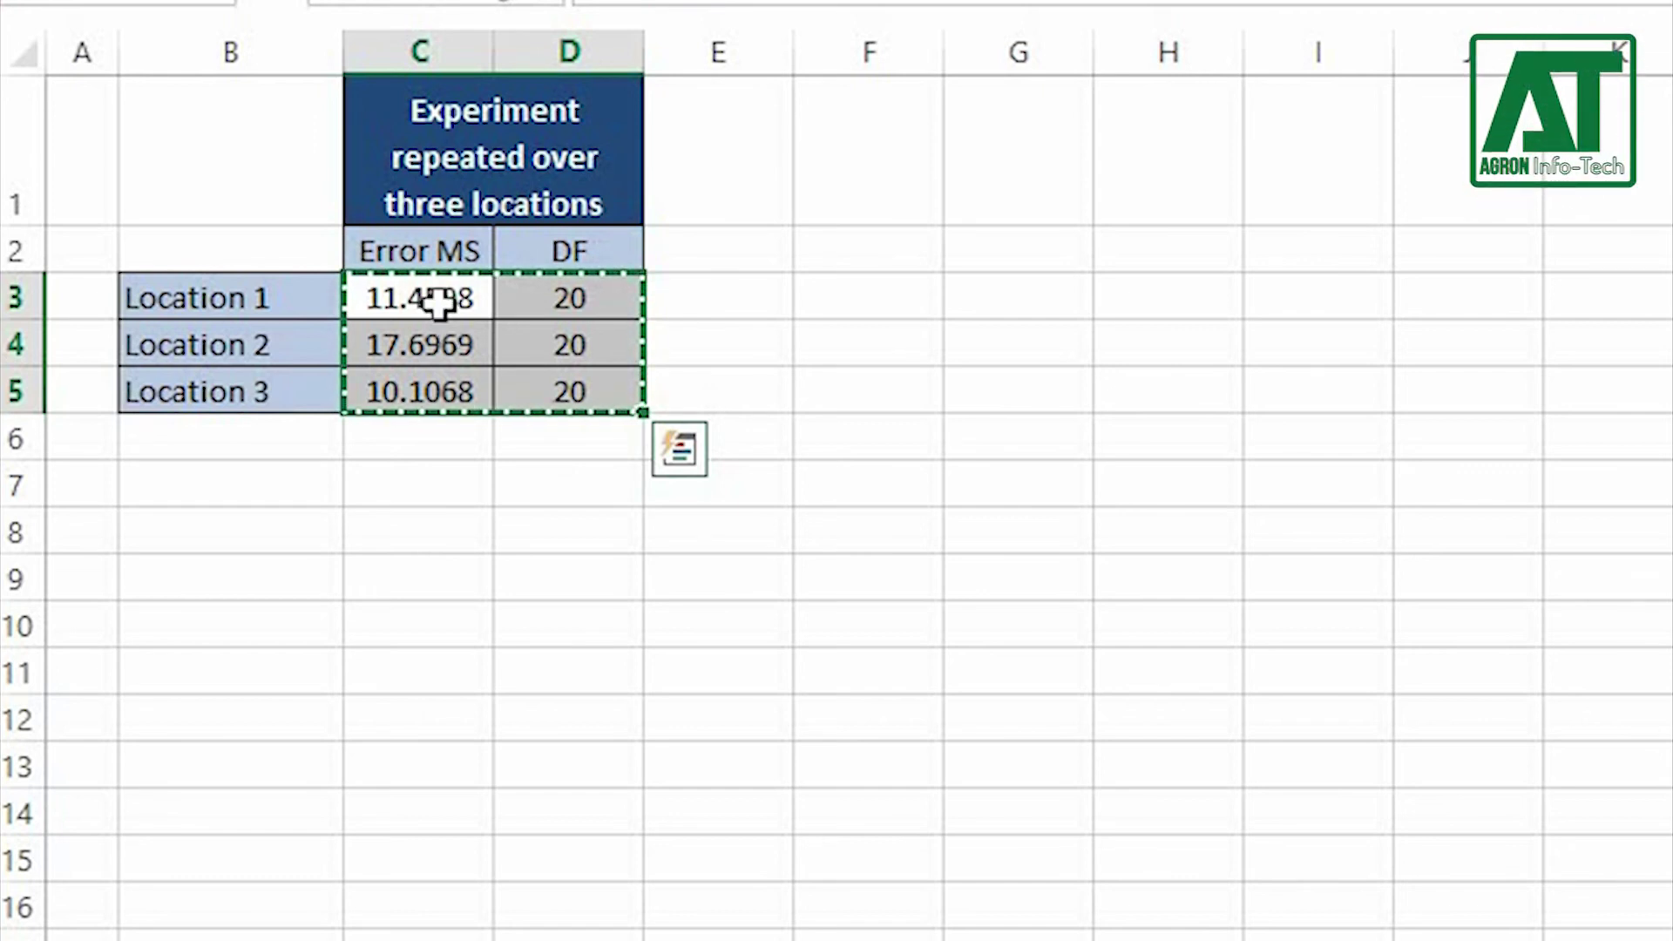
pyautogui.hotkey('ctrl', 'pagedown')
pyautogui.click(546, 291)
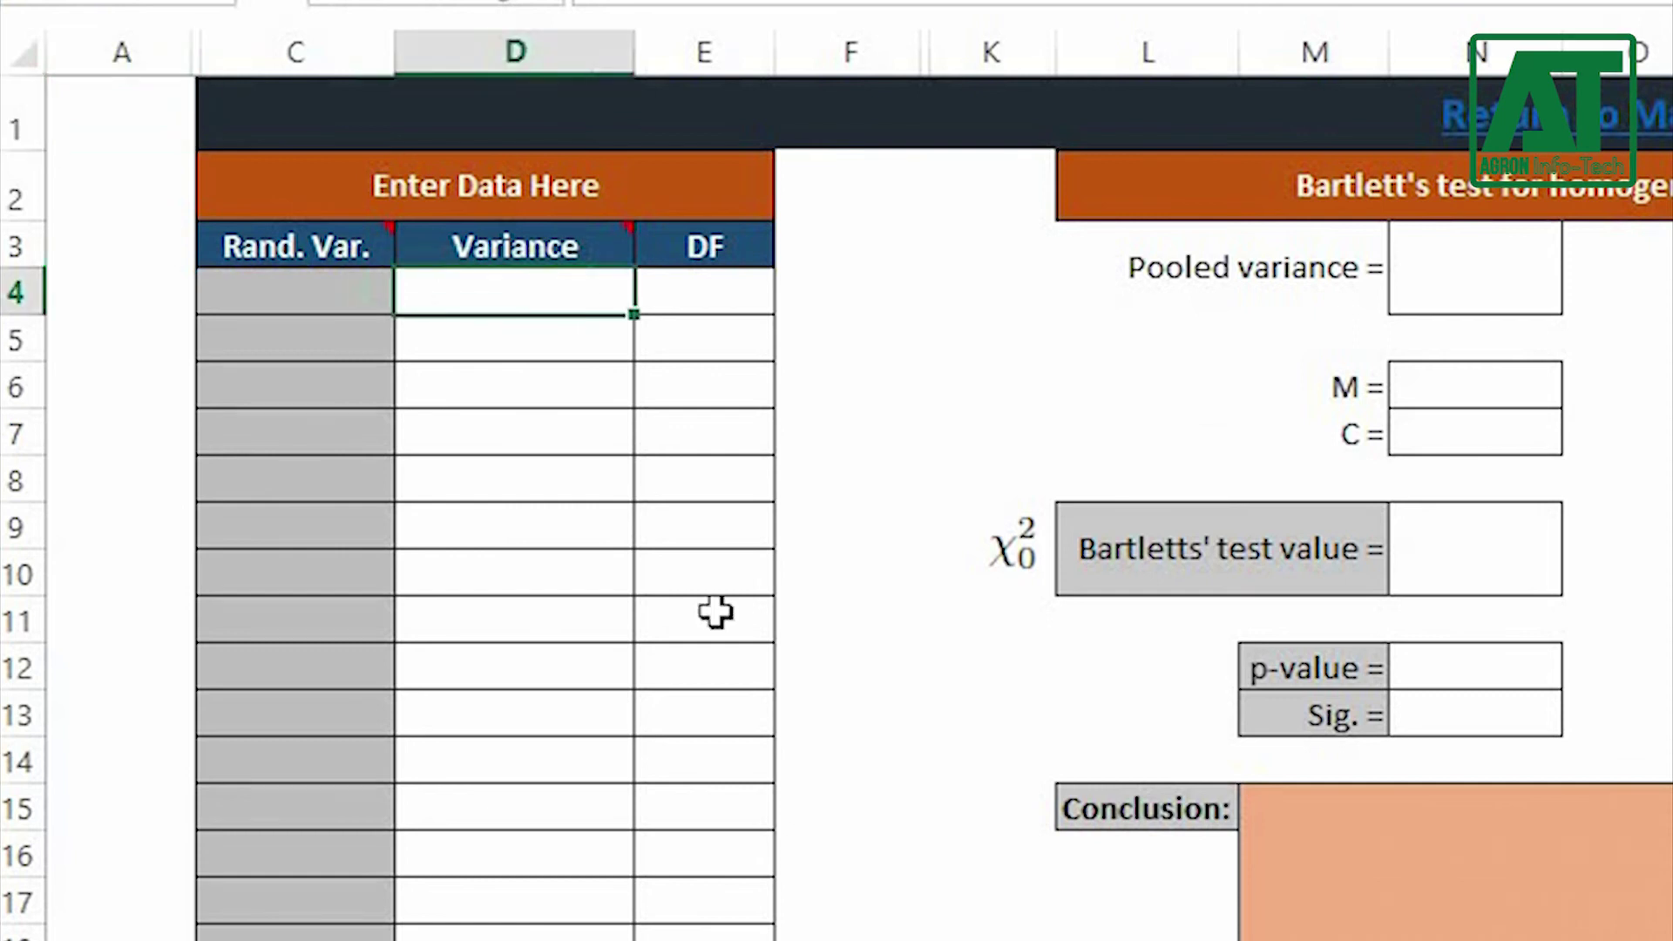
pyautogui.hotkey('ctrl', 'v')
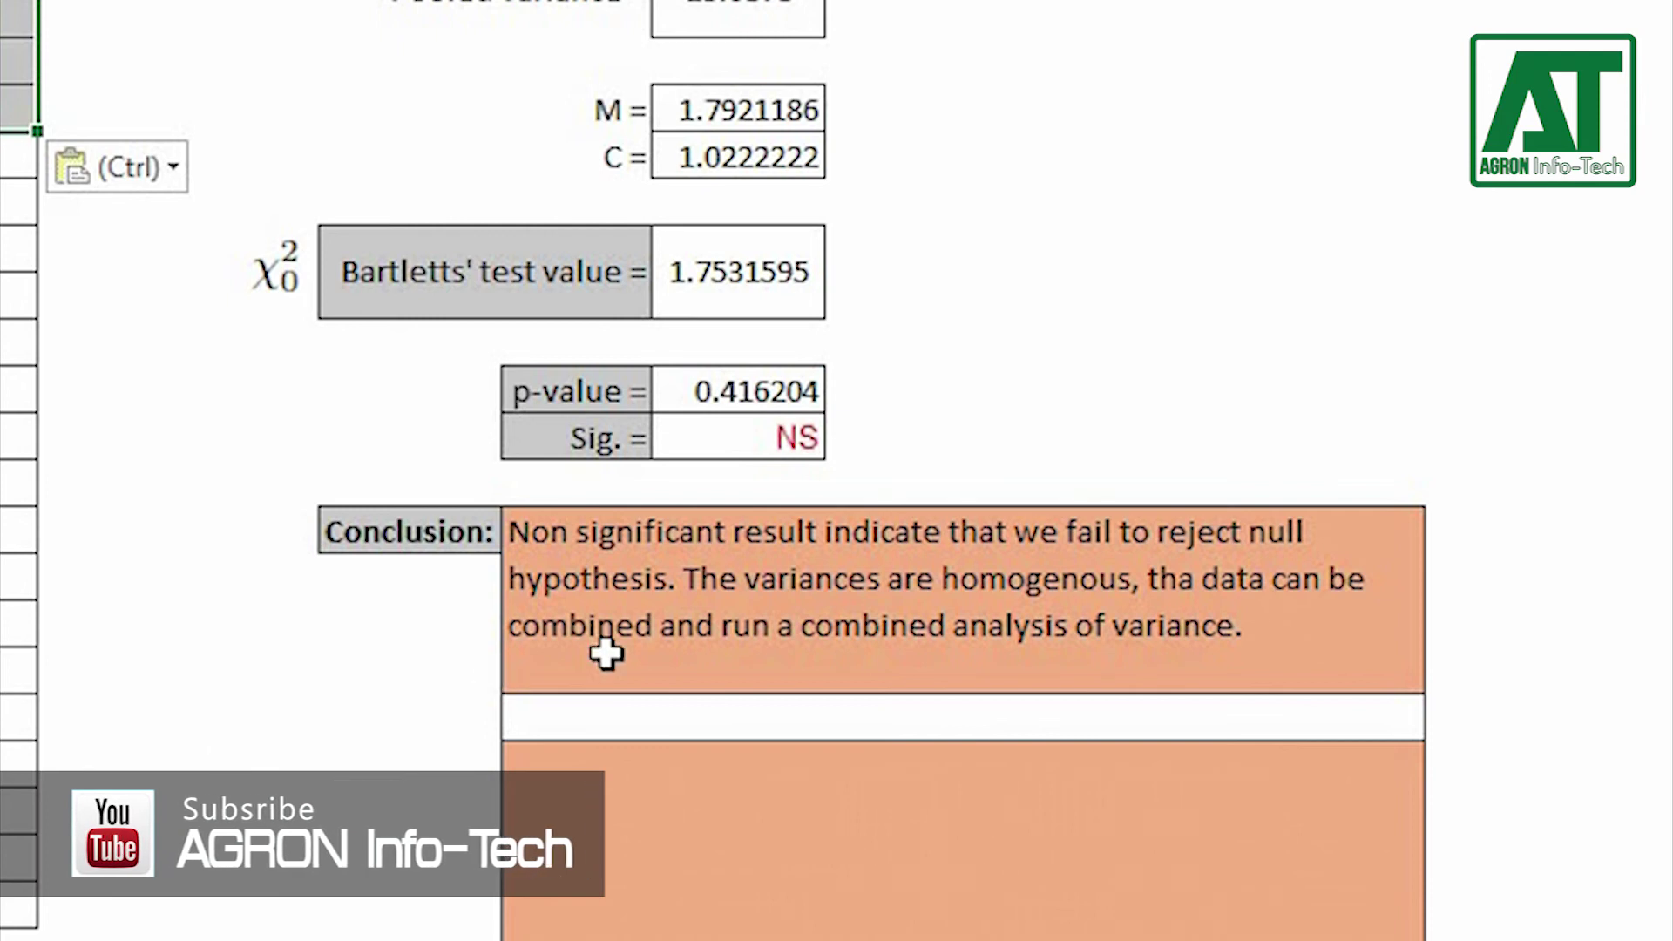
pyautogui.click(681, 651)
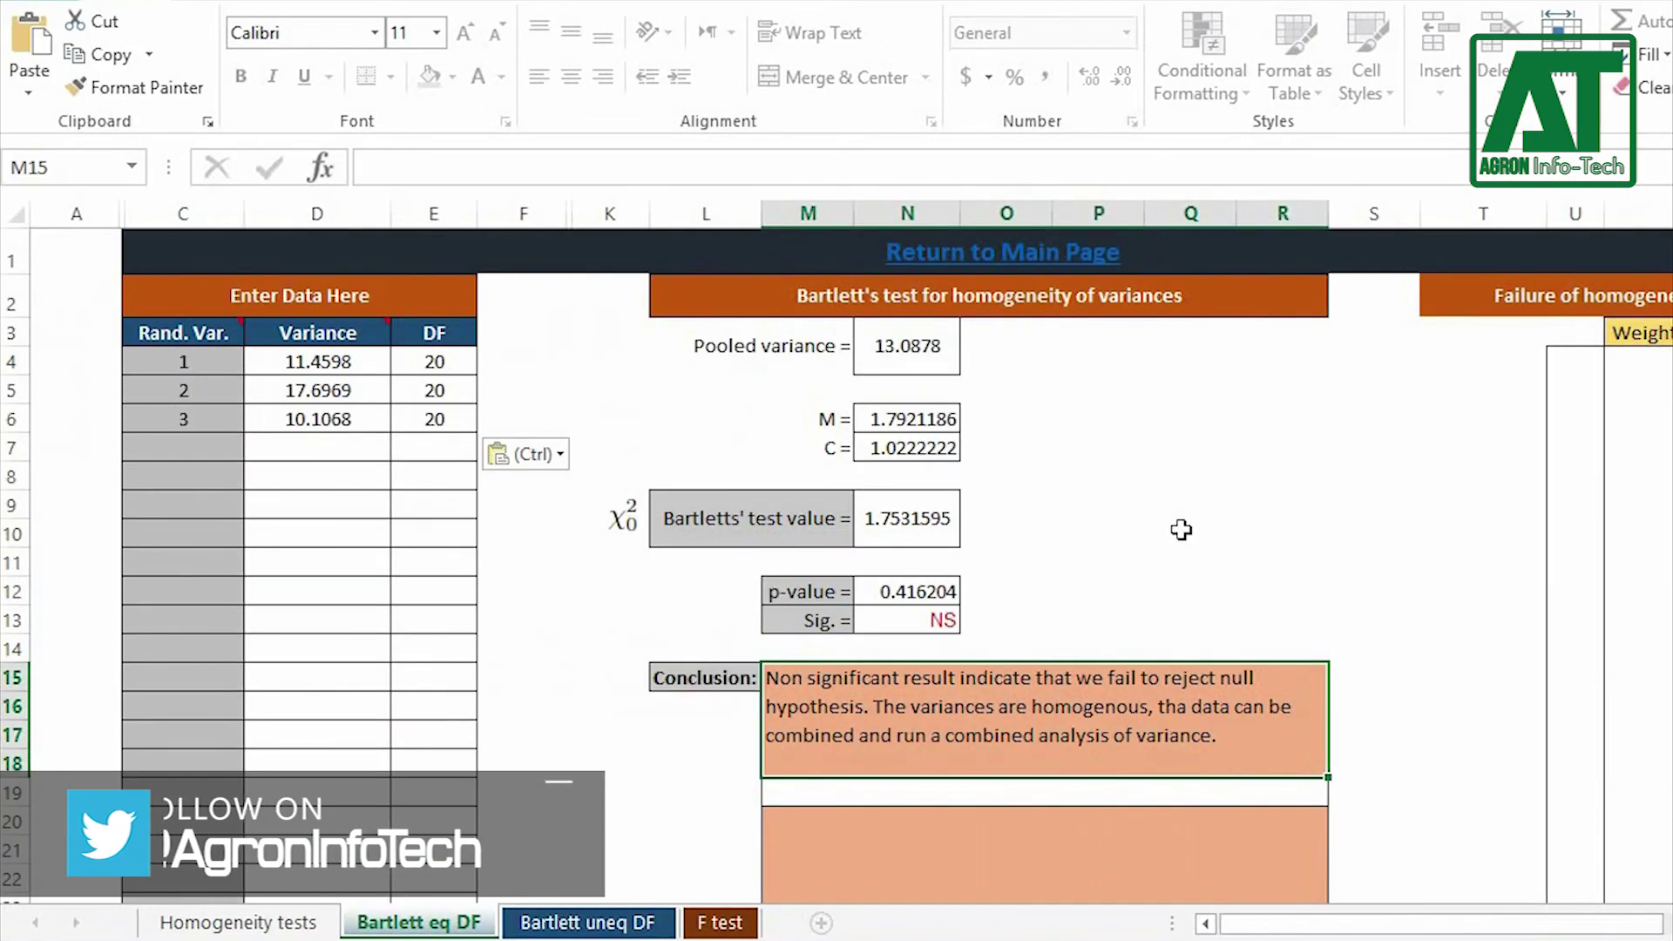
# Open the Unequal DF Bartlett template and copy the four years' error MS with DF 19, 16, 17, 19
pyautogui.click(1068, 254)
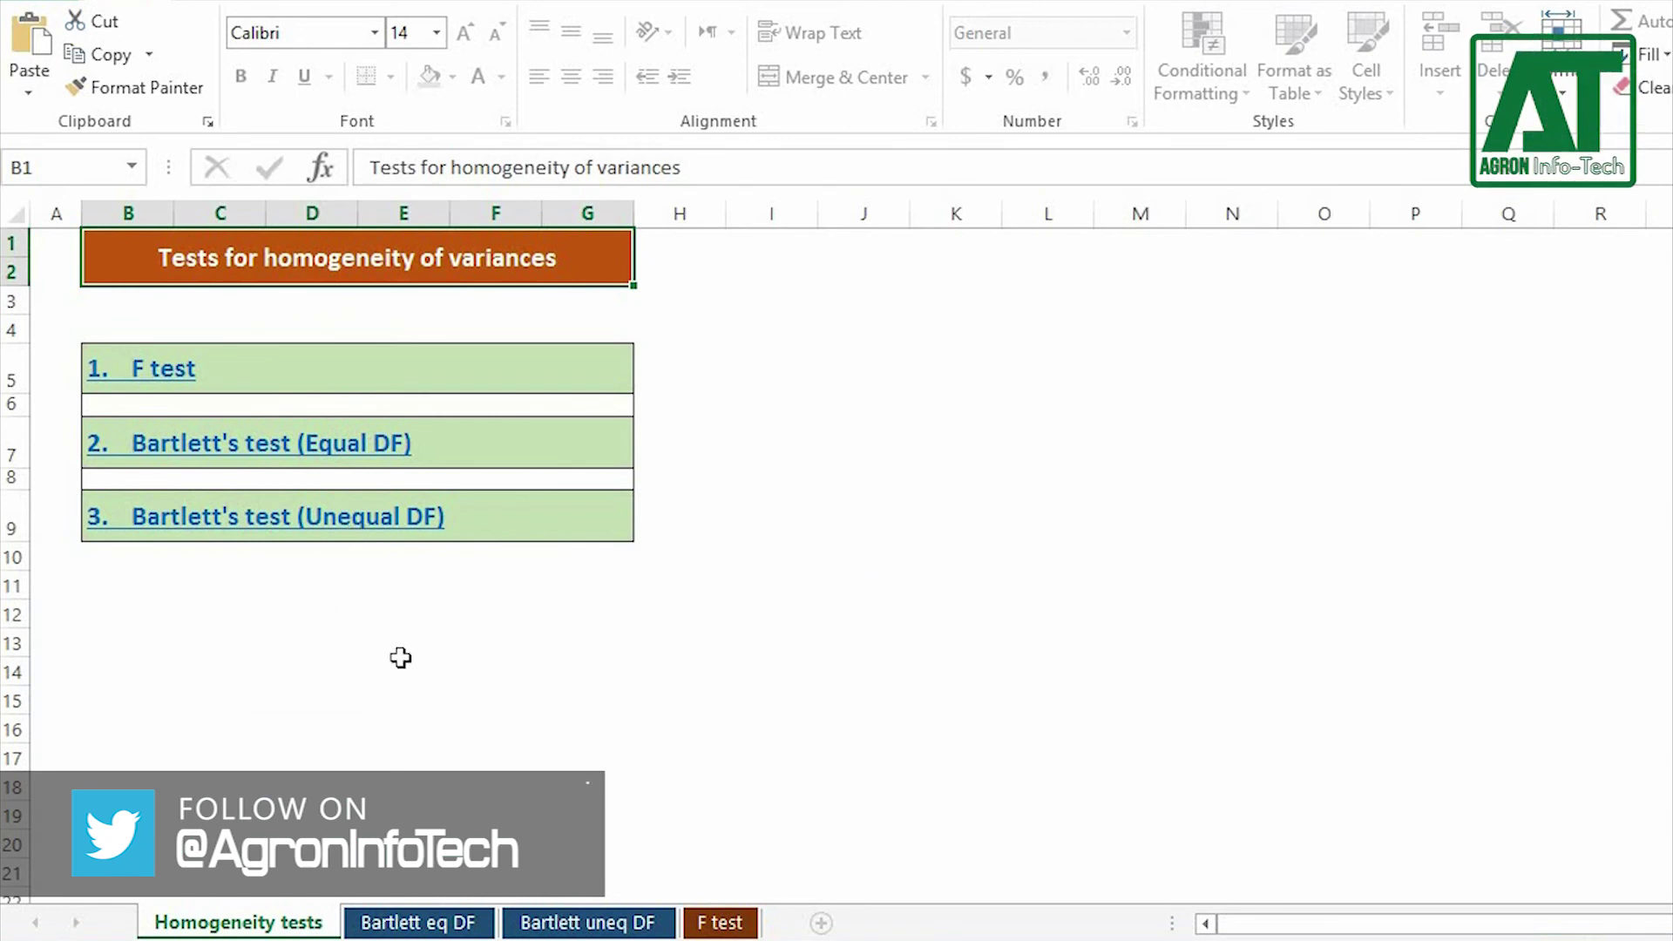
pyautogui.click(300, 521)
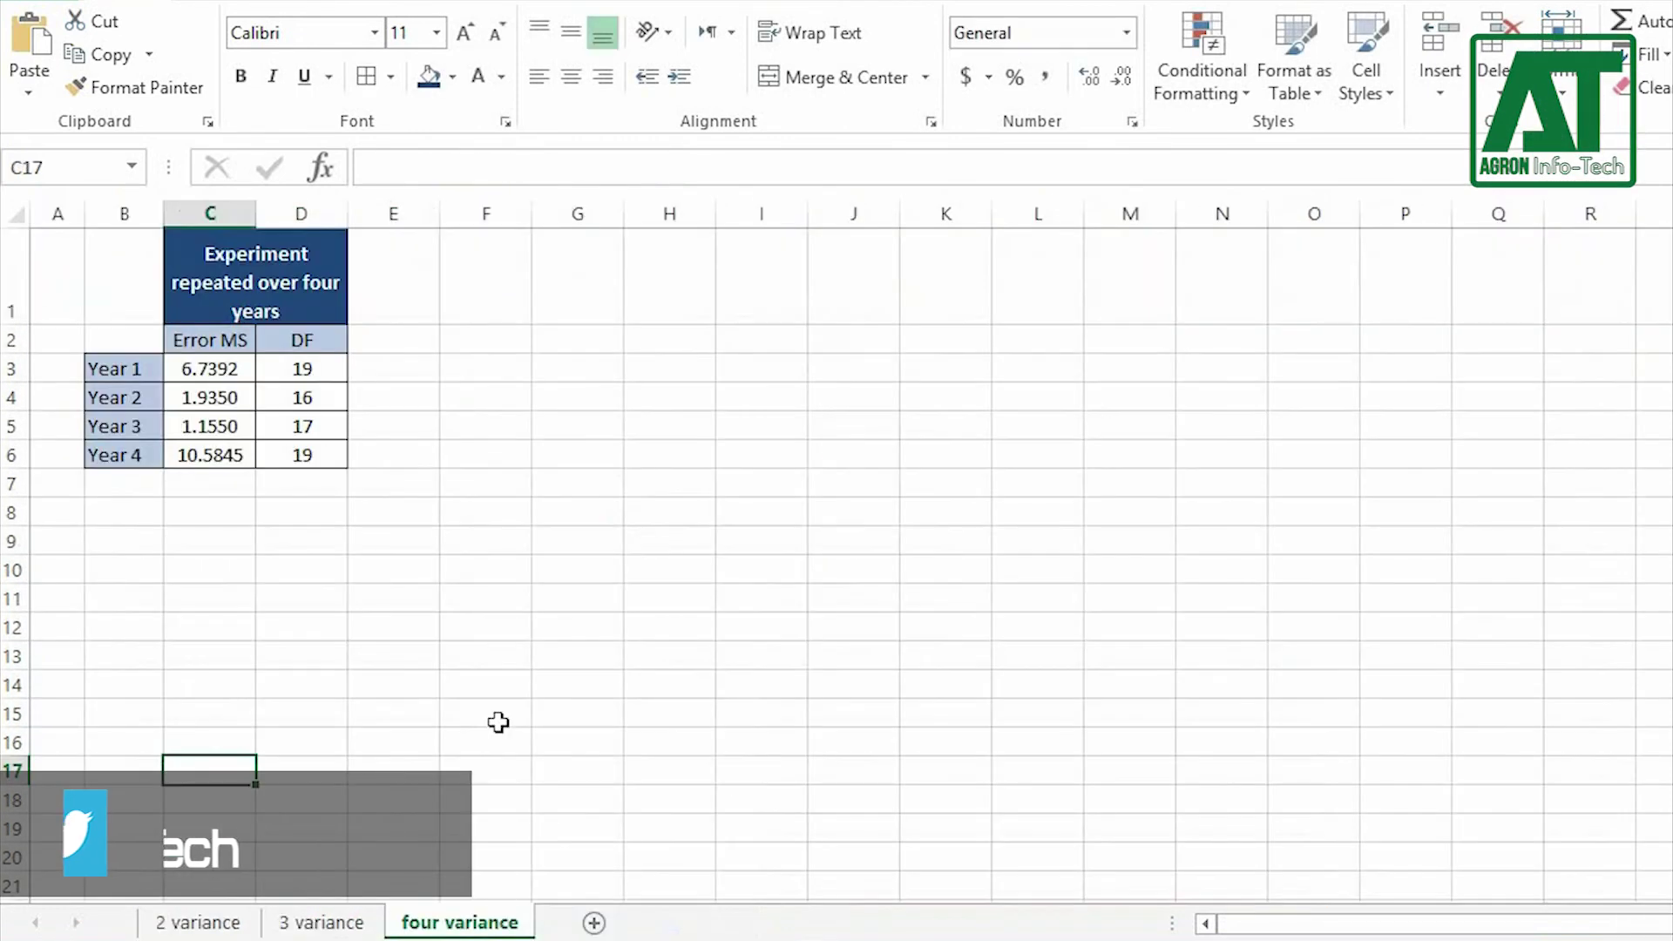
pyautogui.hotkey('ctrl', 'Up')
pyautogui.click(231, 372)
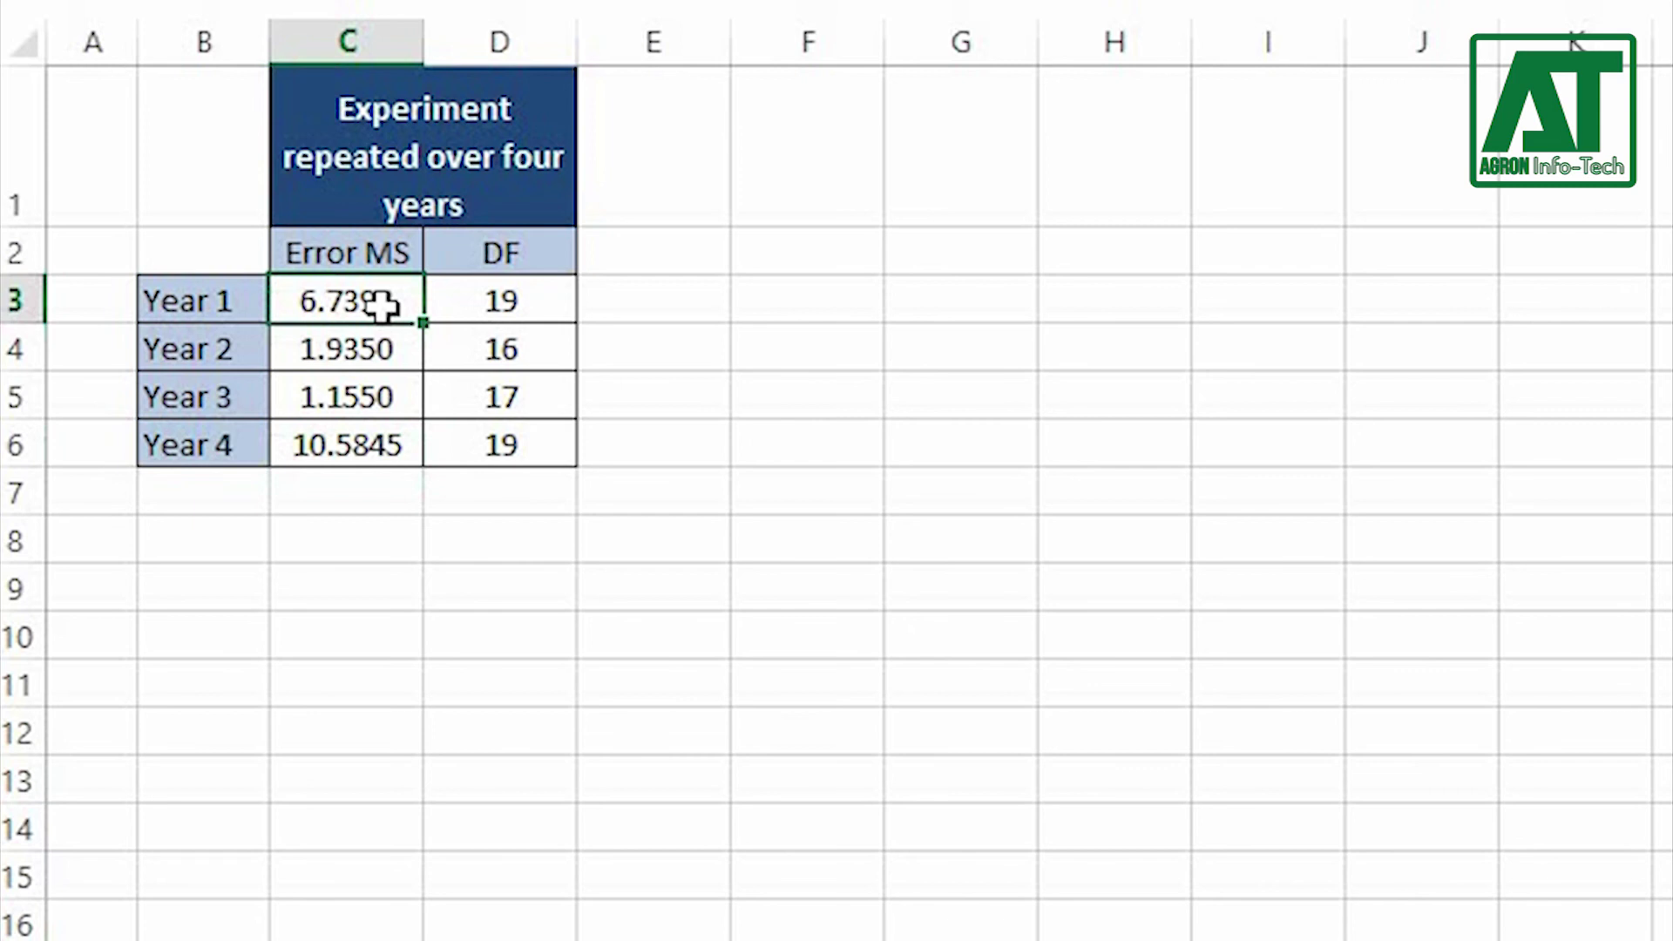
pyautogui.hotkey('ctrl', 'shift', 'Down')
pyautogui.hotkey('ctrl', 'shift', 'Right')
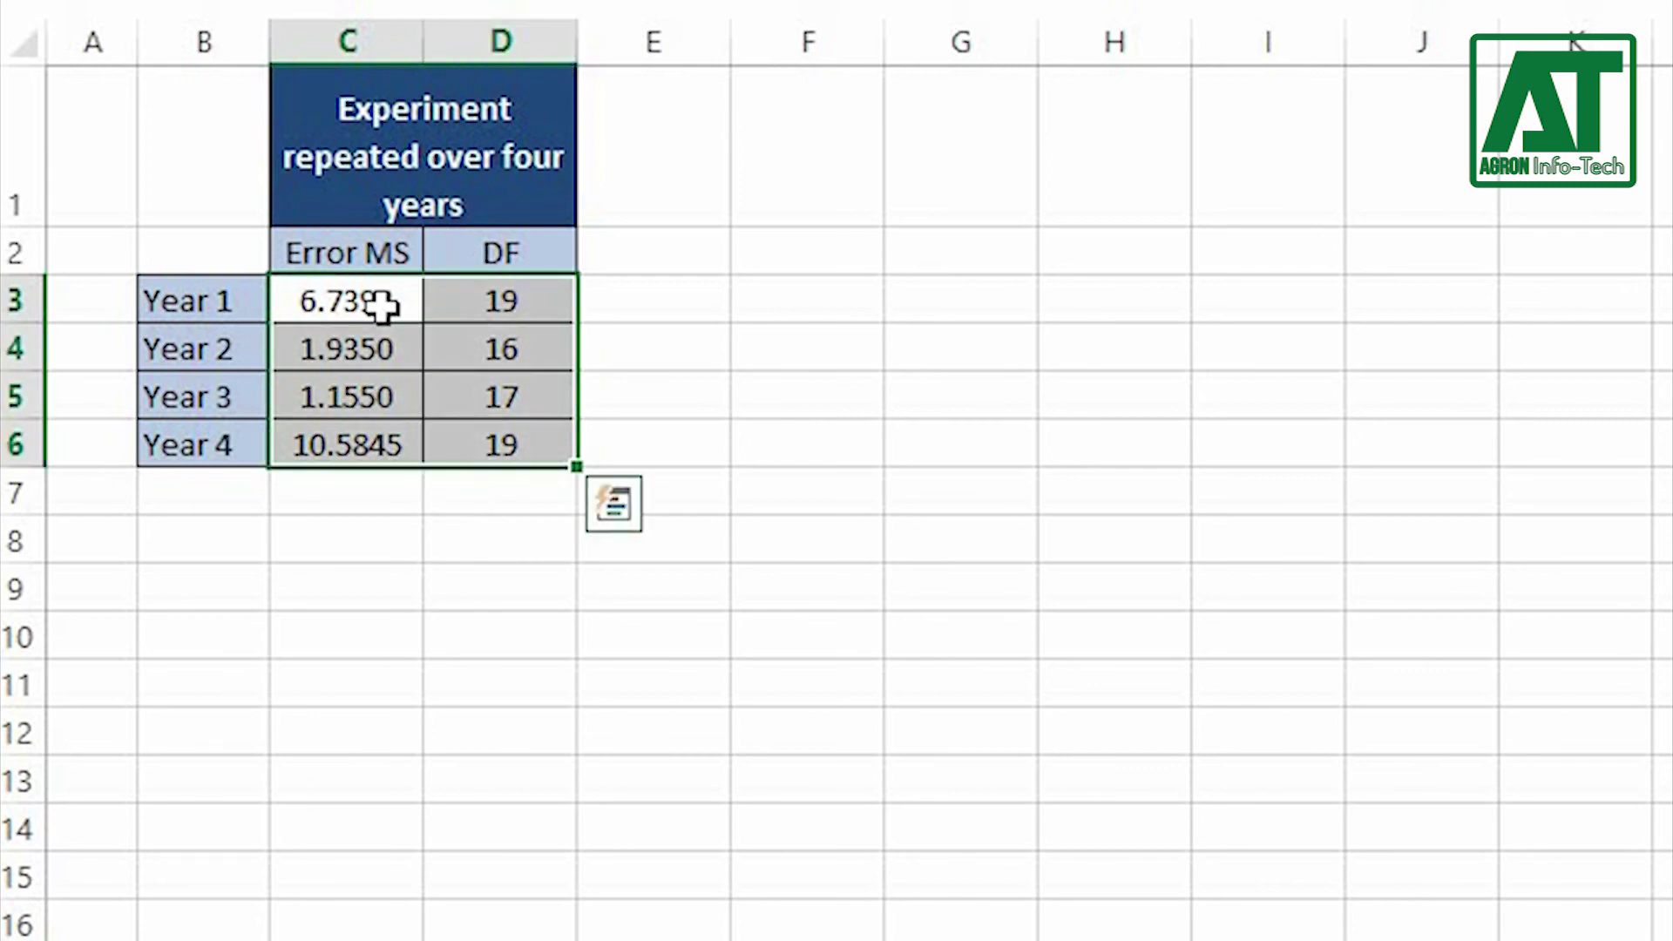
pyautogui.hotkey('ctrl', 'c')
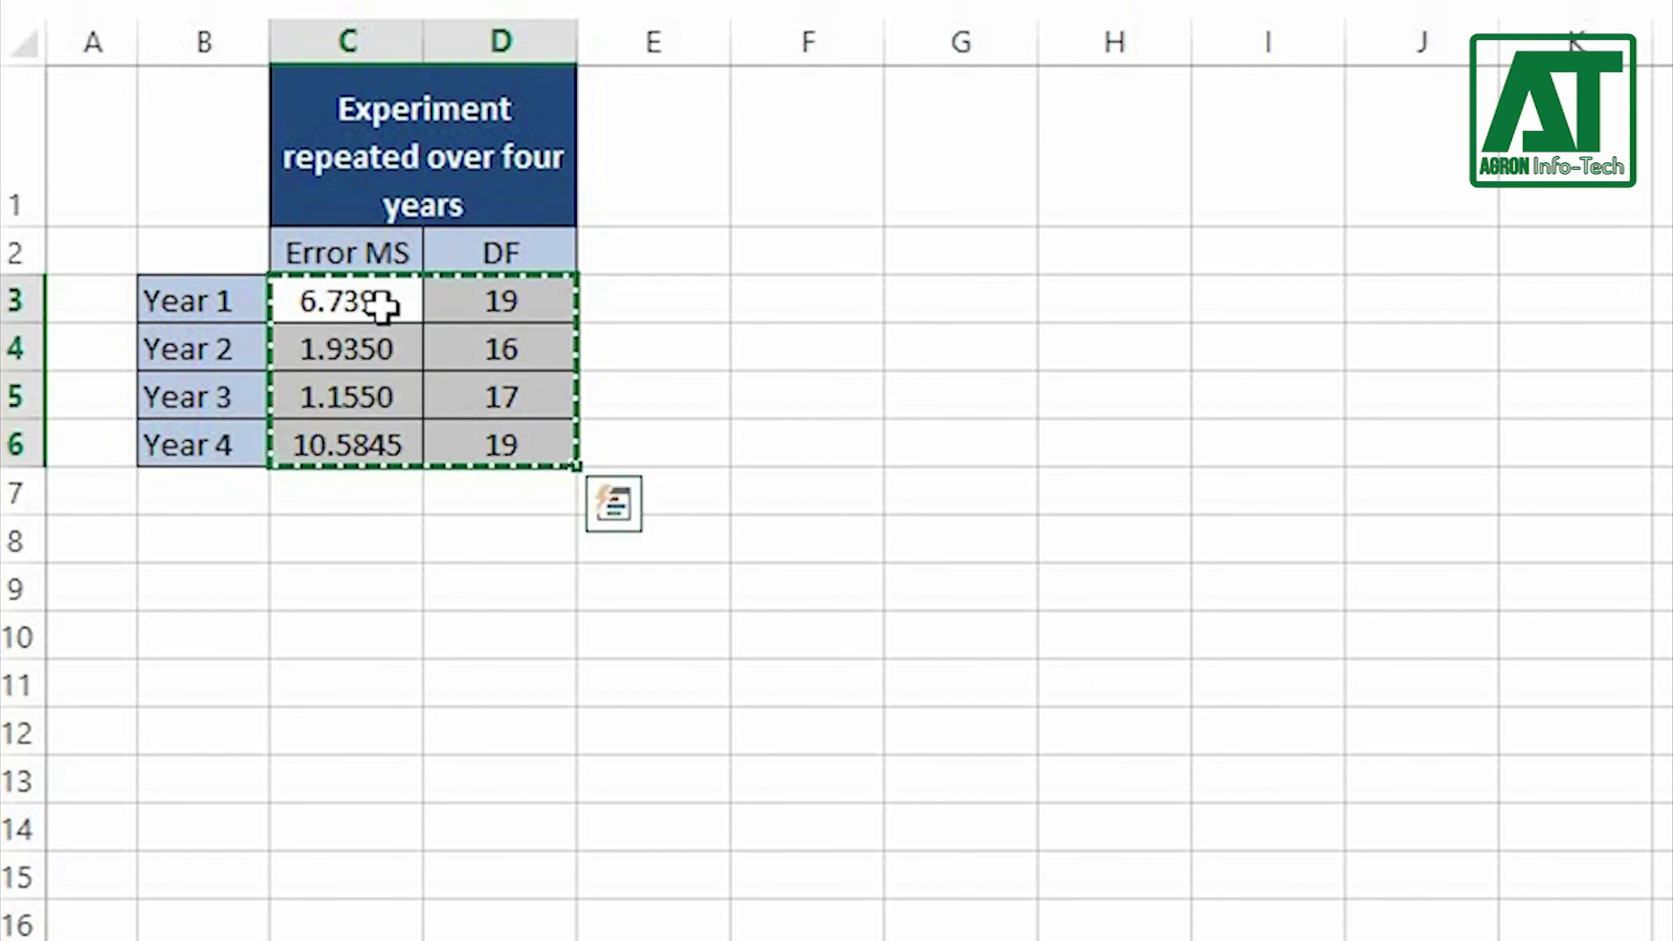
pyautogui.hotkey('ctrl', 'pagedown')
# Paste the four years' values into Bartlett uneq DF, yielding 24.388091, p 2.073E-05, significant at 1%
pyautogui.click(480, 293)
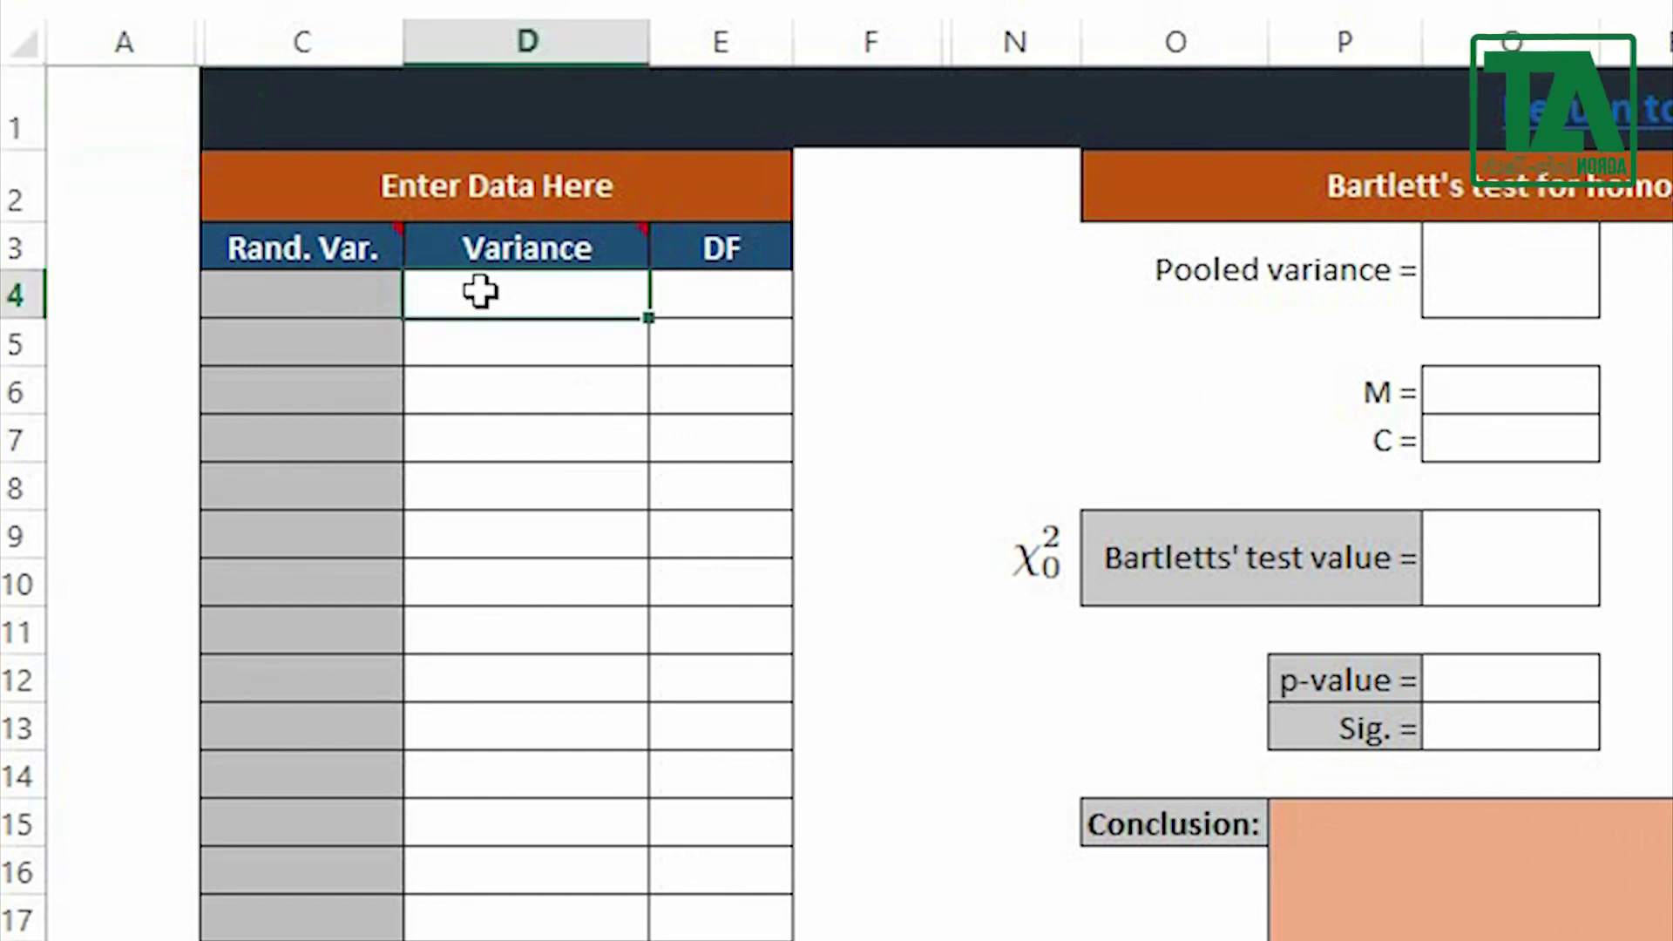
pyautogui.hotkey('ctrl', 'v')
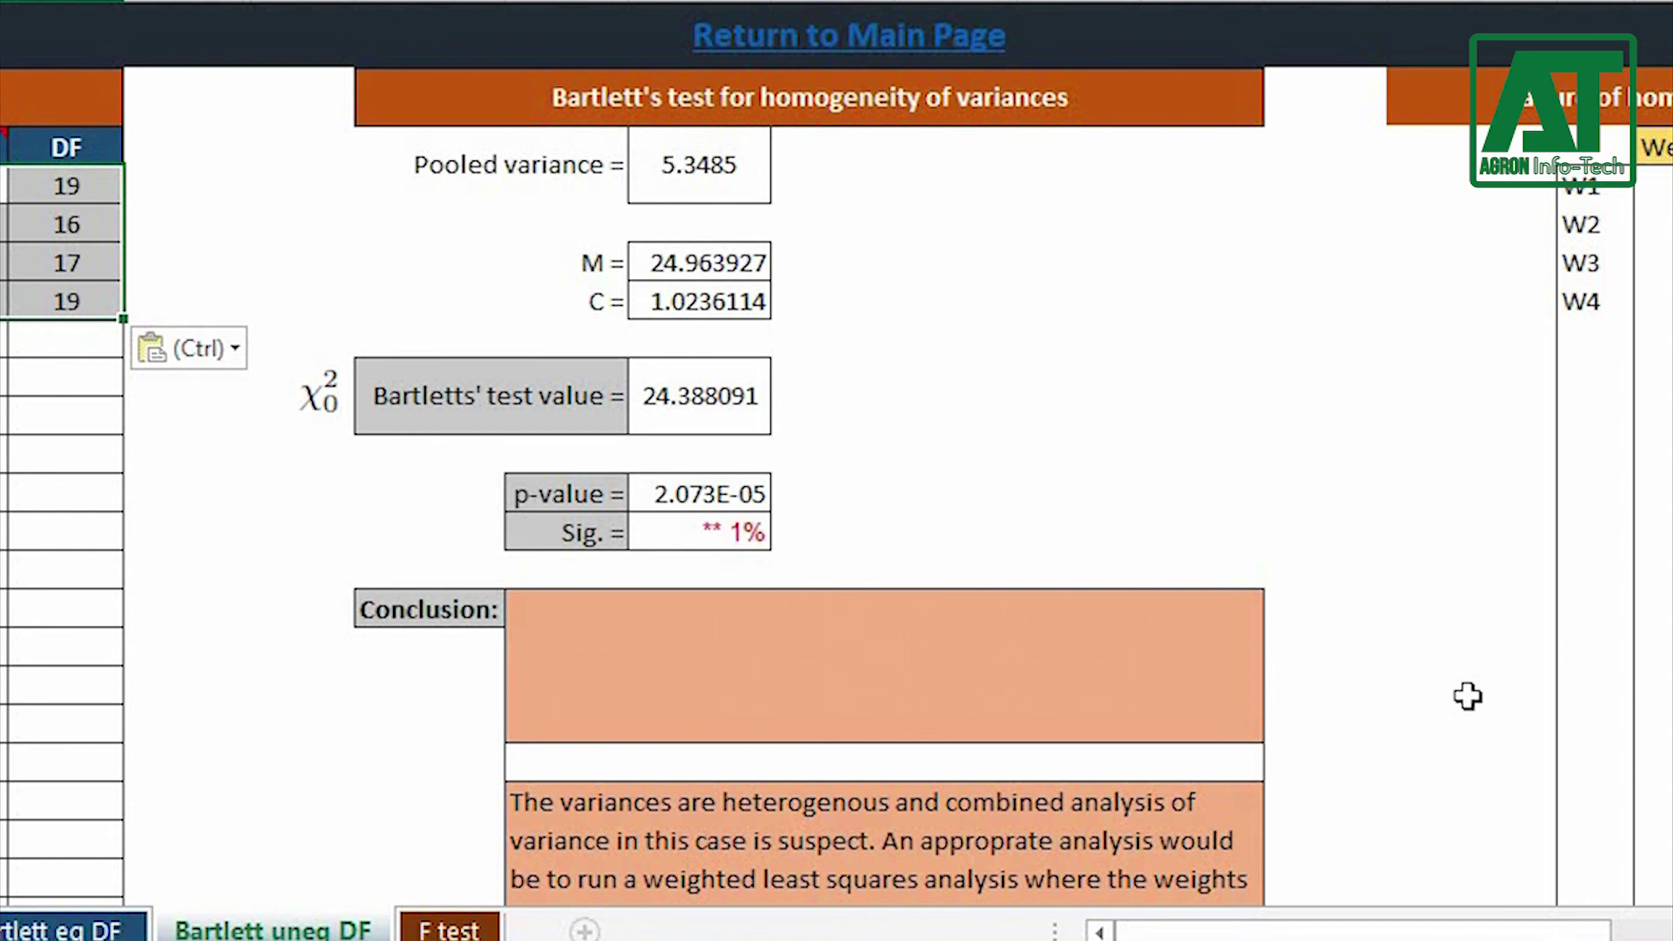
pyautogui.scroll(-5, 1467, 695)
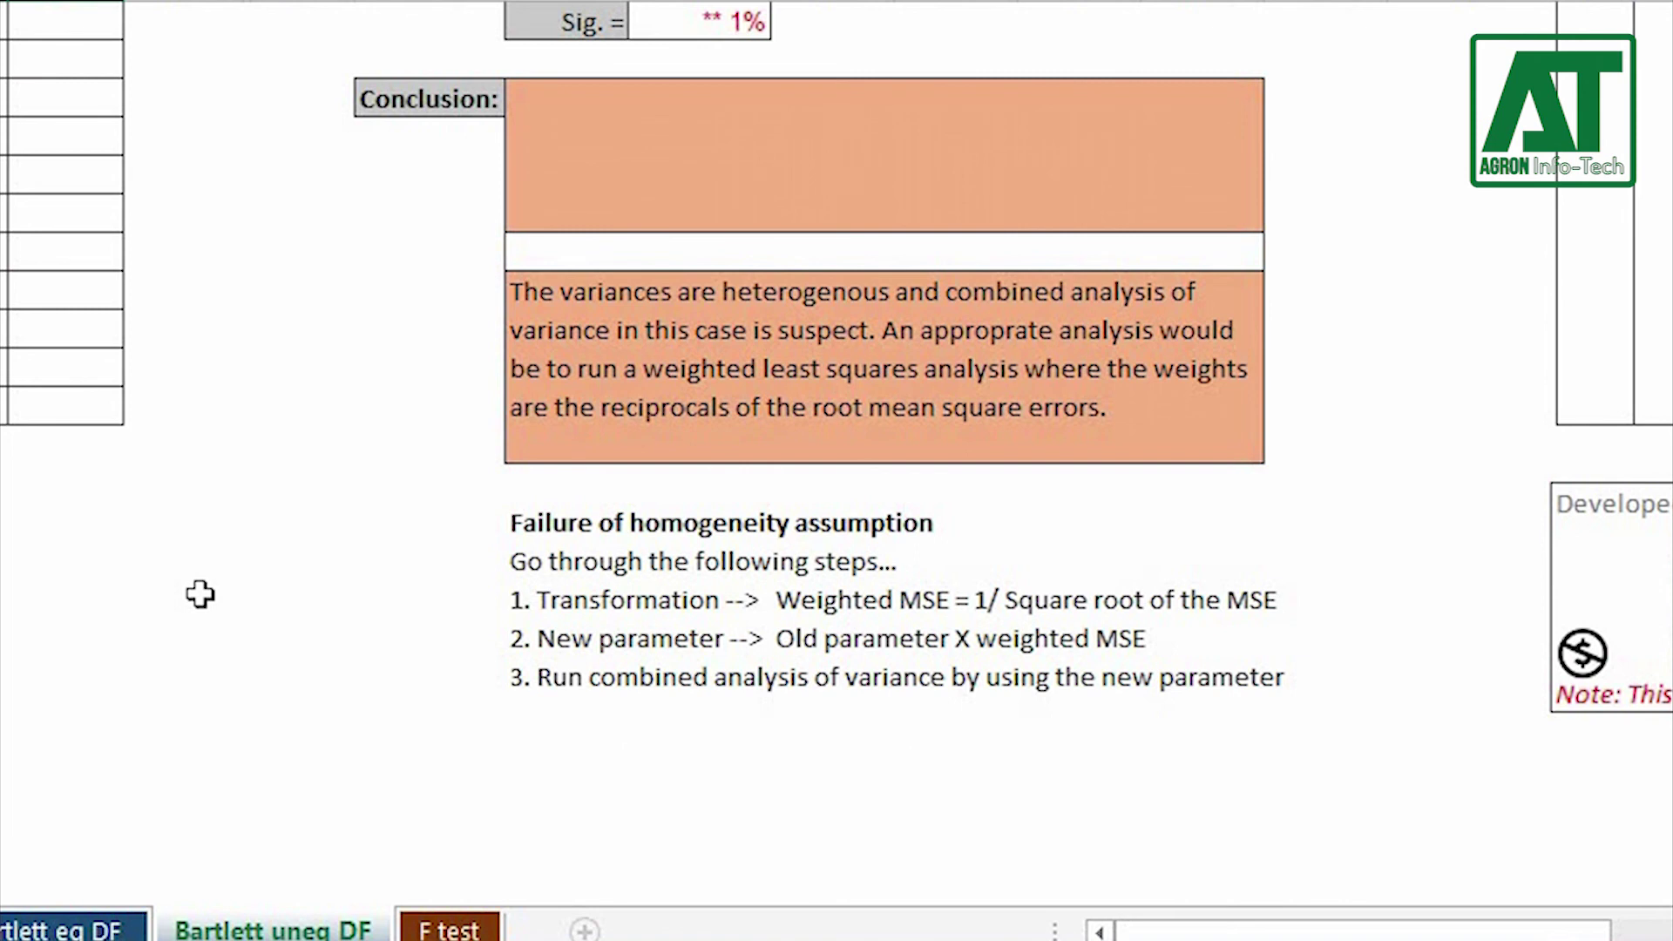
pyautogui.scroll(5, 200, 595)
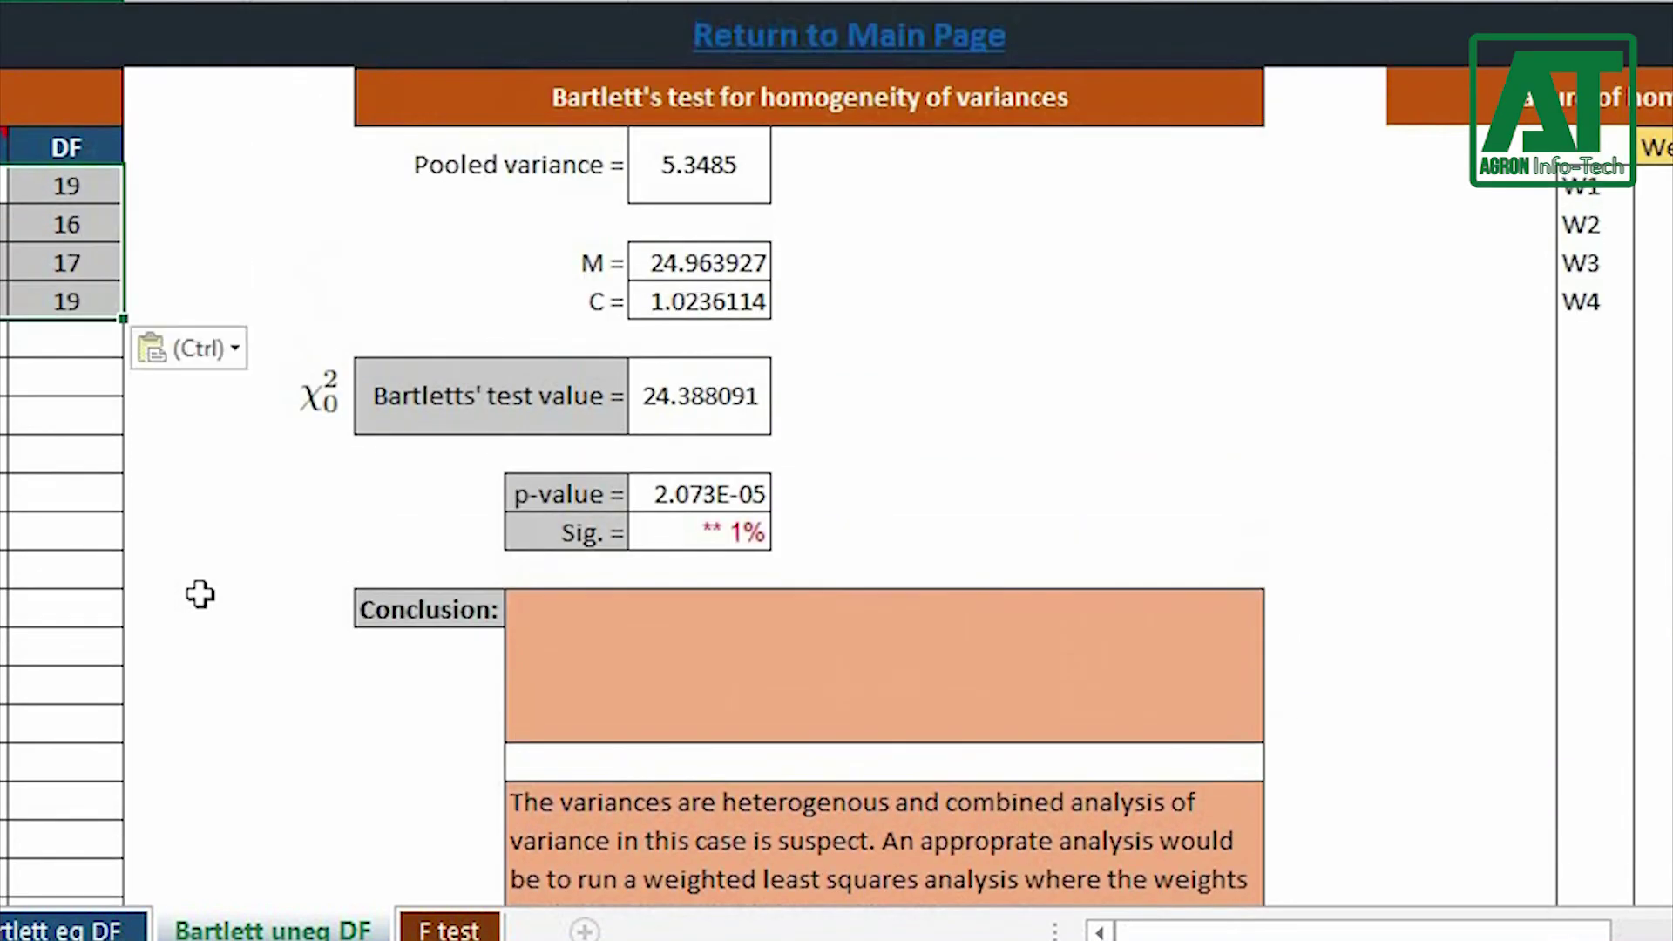
pyautogui.hscroll(5, 201, 594)
pyautogui.hscroll(1, 200, 595)
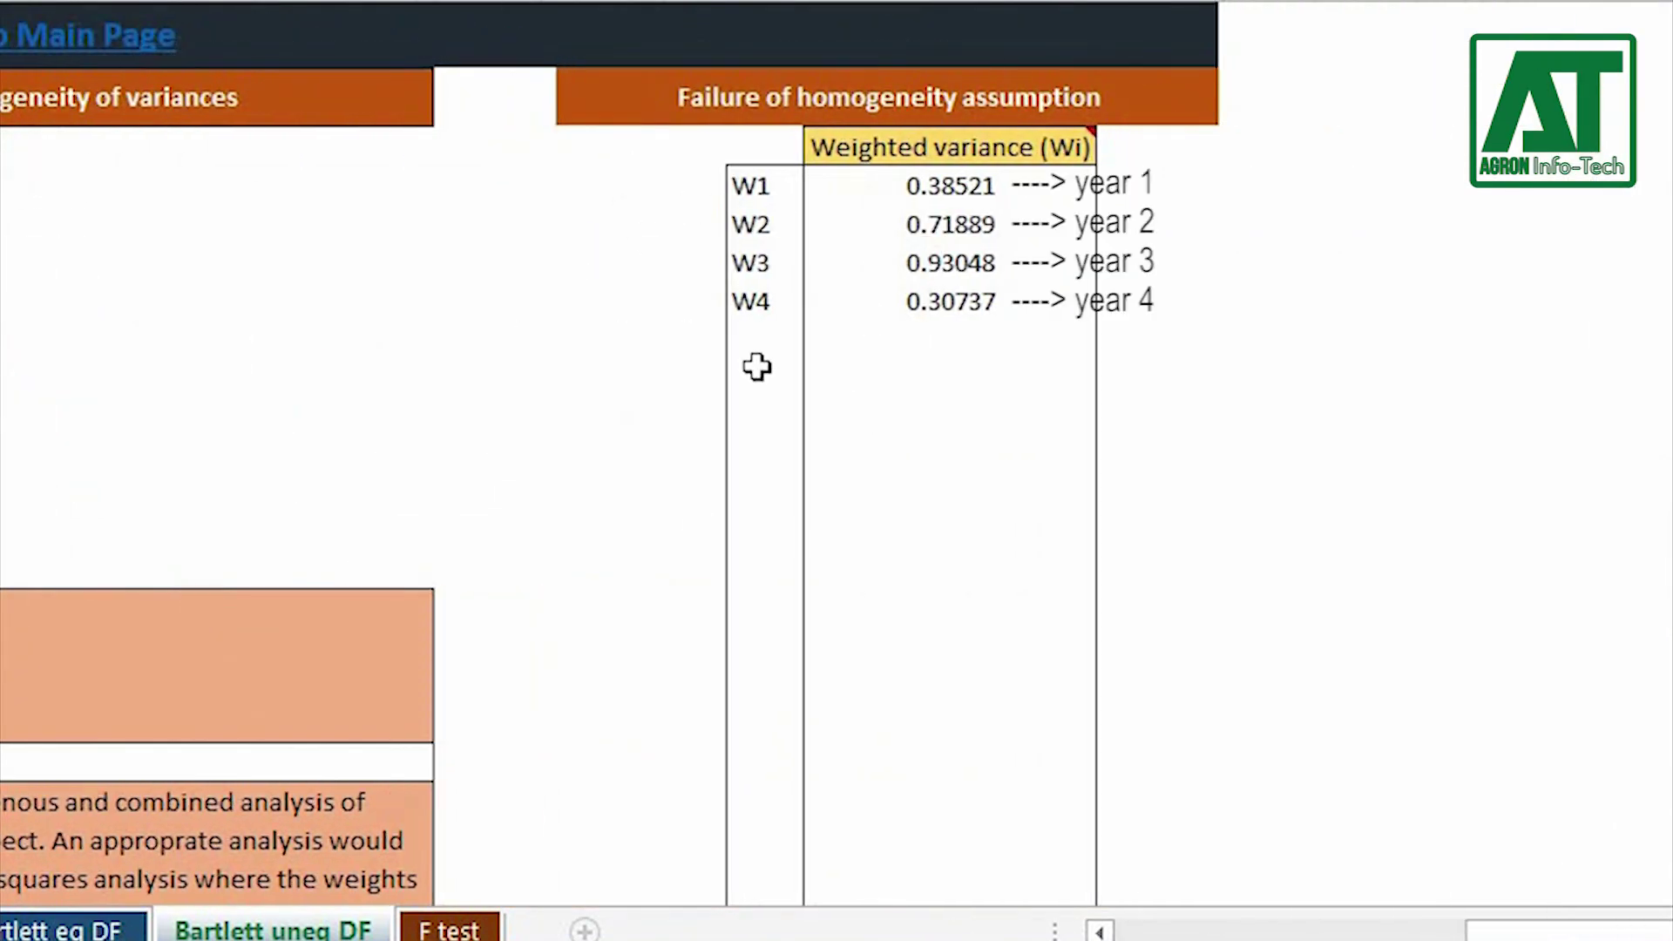
pyautogui.scroll(-2, 747, 381)
pyautogui.scroll(2, 747, 380)
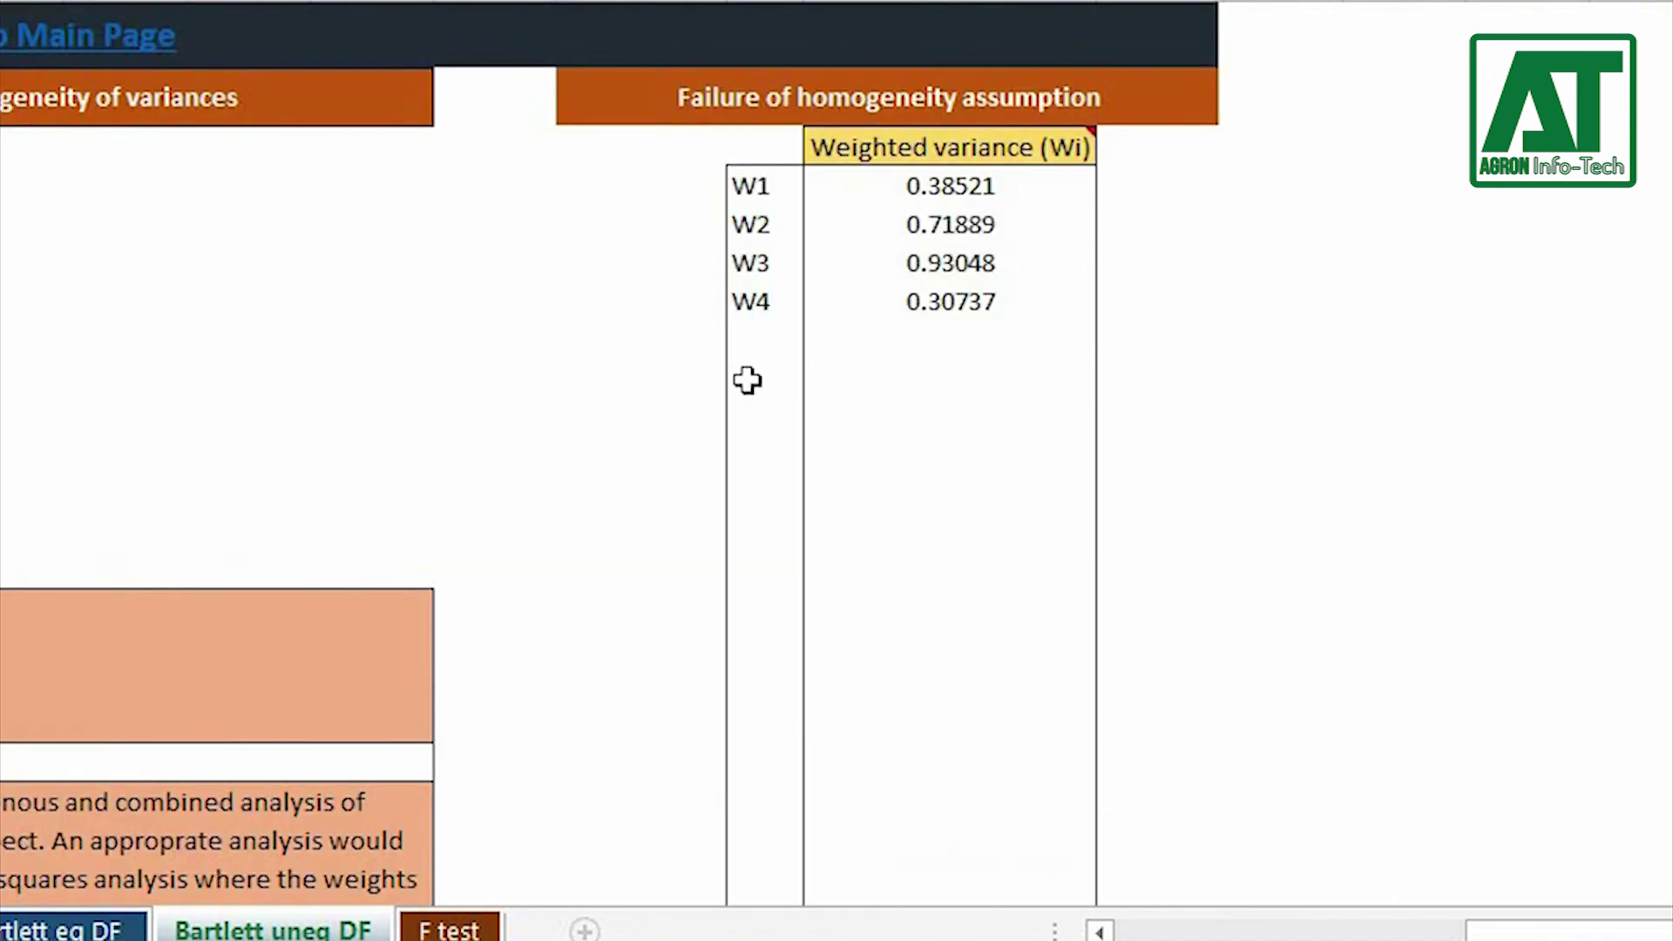